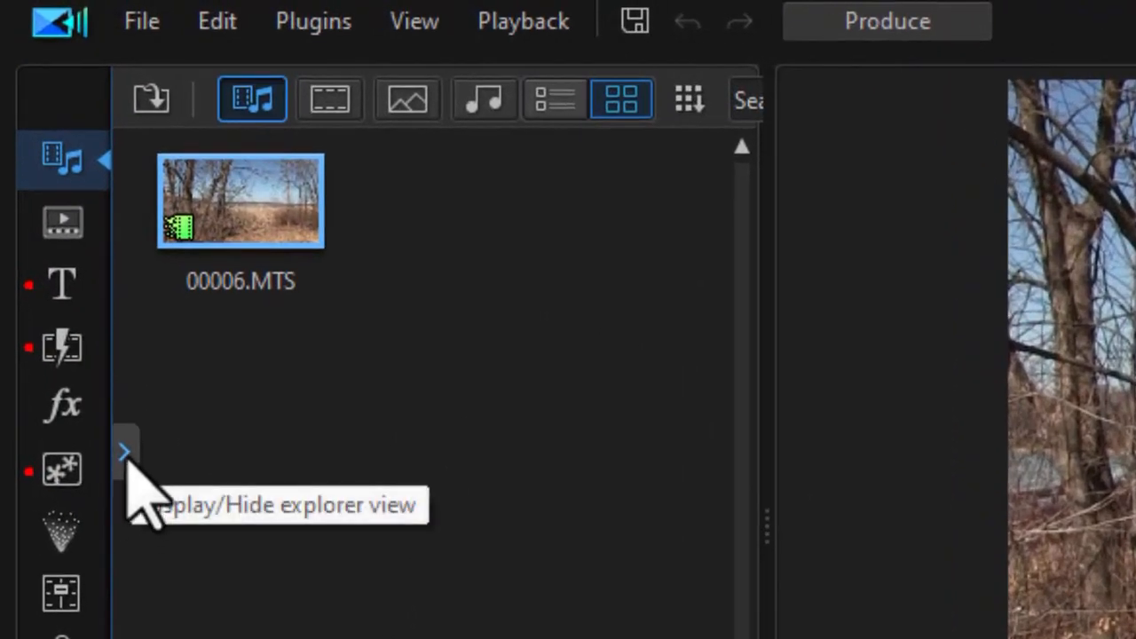
# - Show the My Projects category of the media library and remove the boat project "Select... tint" from it
pyautogui.click(125, 454)
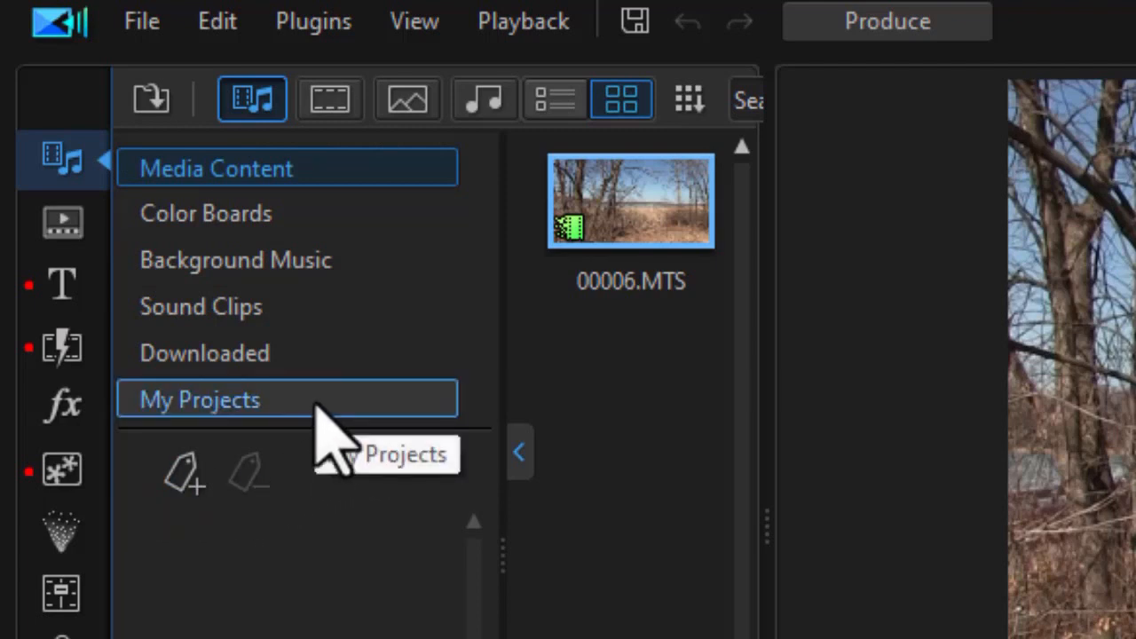
pyautogui.click(316, 404)
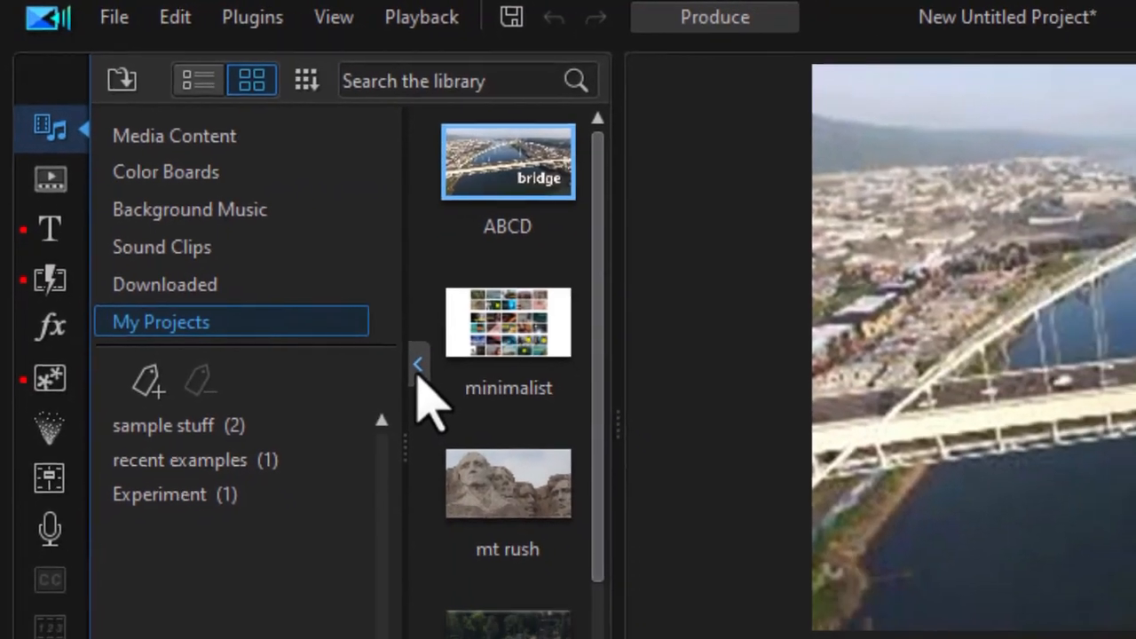
pyautogui.click(518, 452)
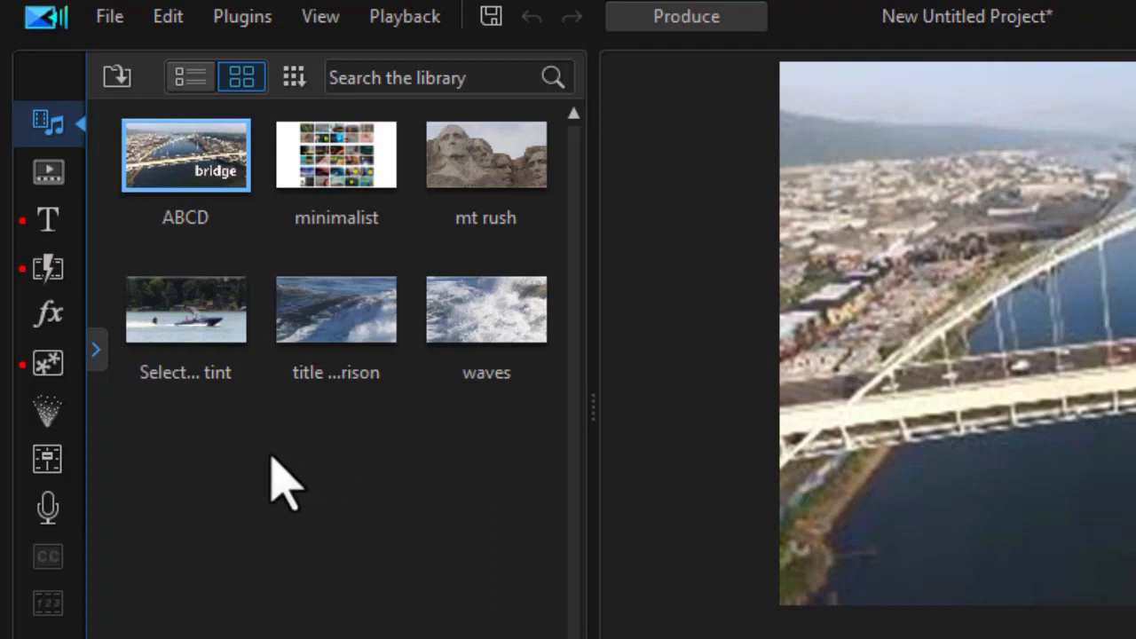
pyautogui.rightClick(199, 328)
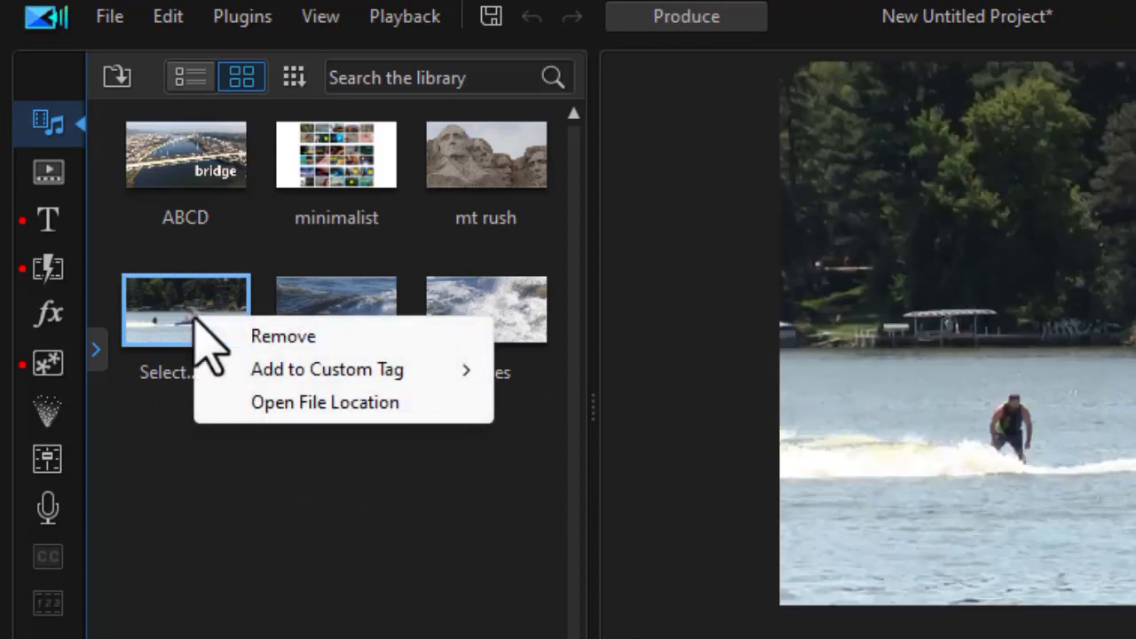
pyautogui.click(282, 337)
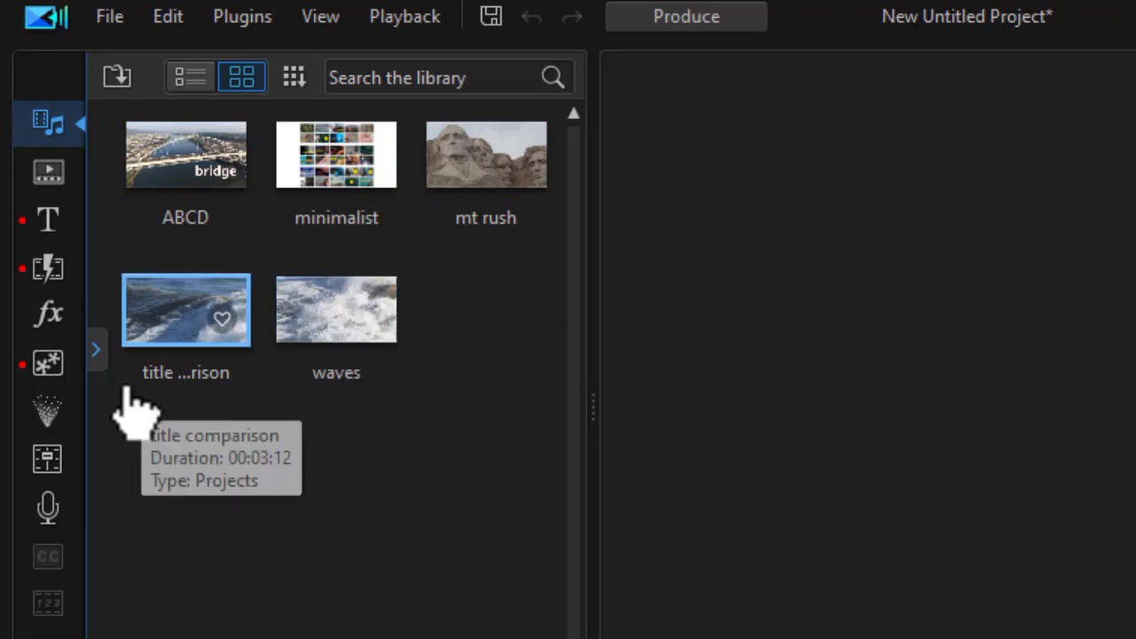
# - Create a custom tag named "junk" for the saved projects in the library
pyautogui.click(97, 351)
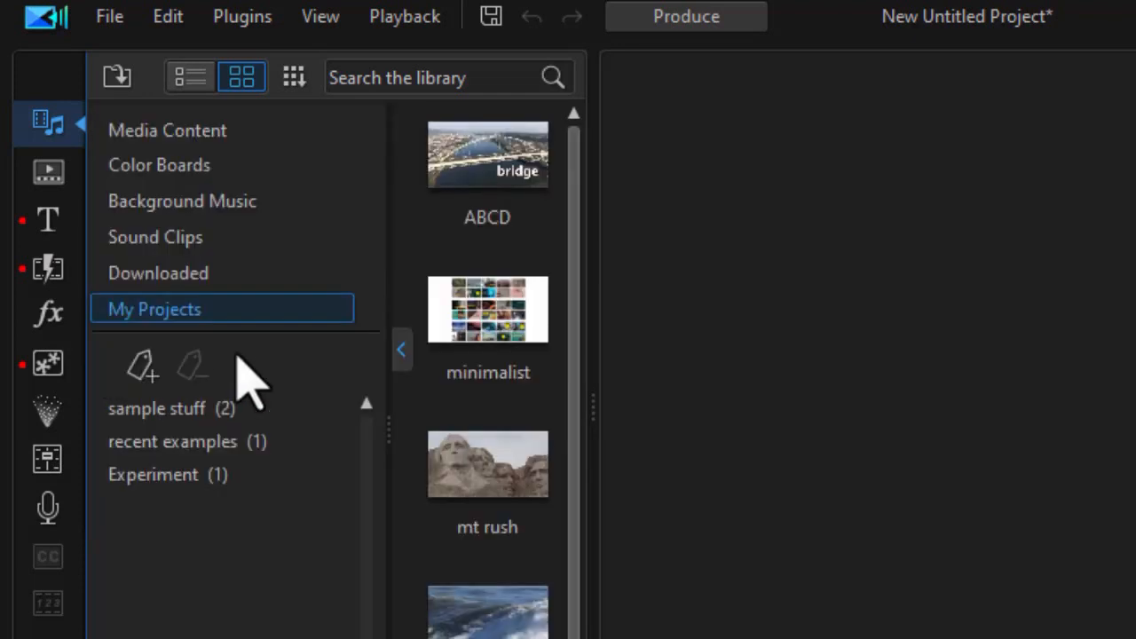
pyautogui.click(151, 378)
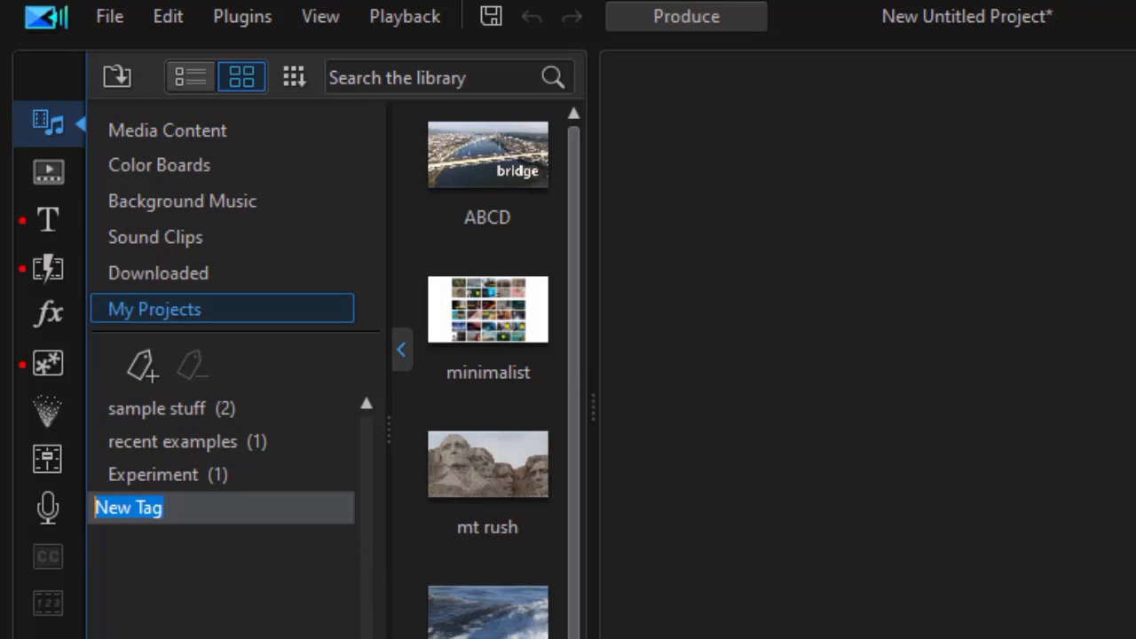
pyautogui.write('junk')
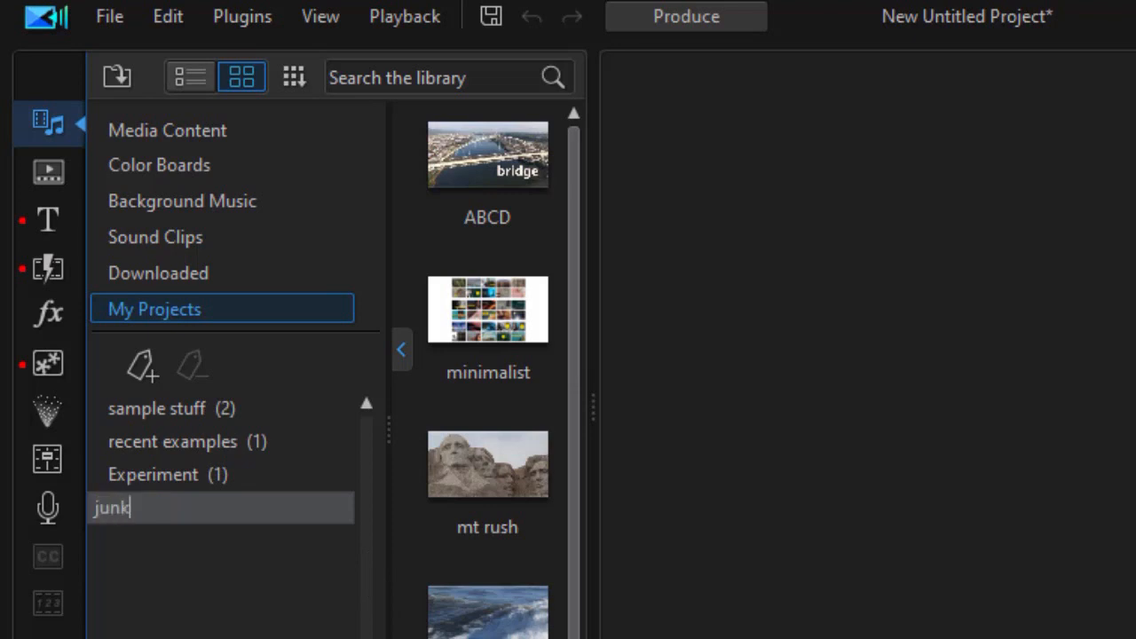
pyautogui.press('Return')
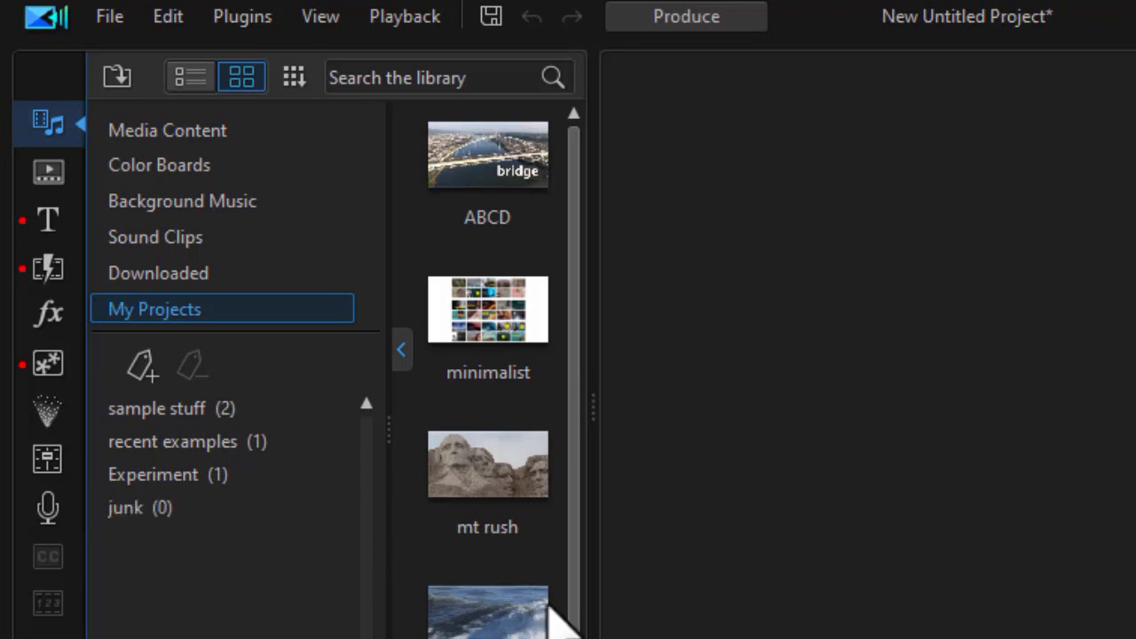
# - Add the "mt rush" project to the custom tag "junk"
pyautogui.click(402, 351)
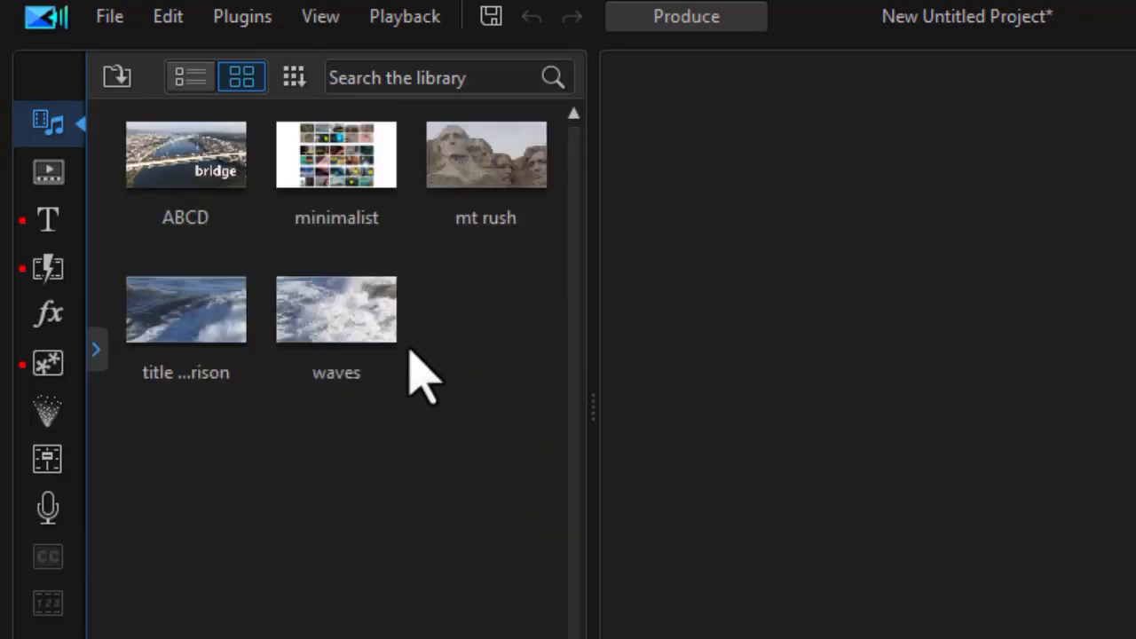
pyautogui.rightClick(460, 159)
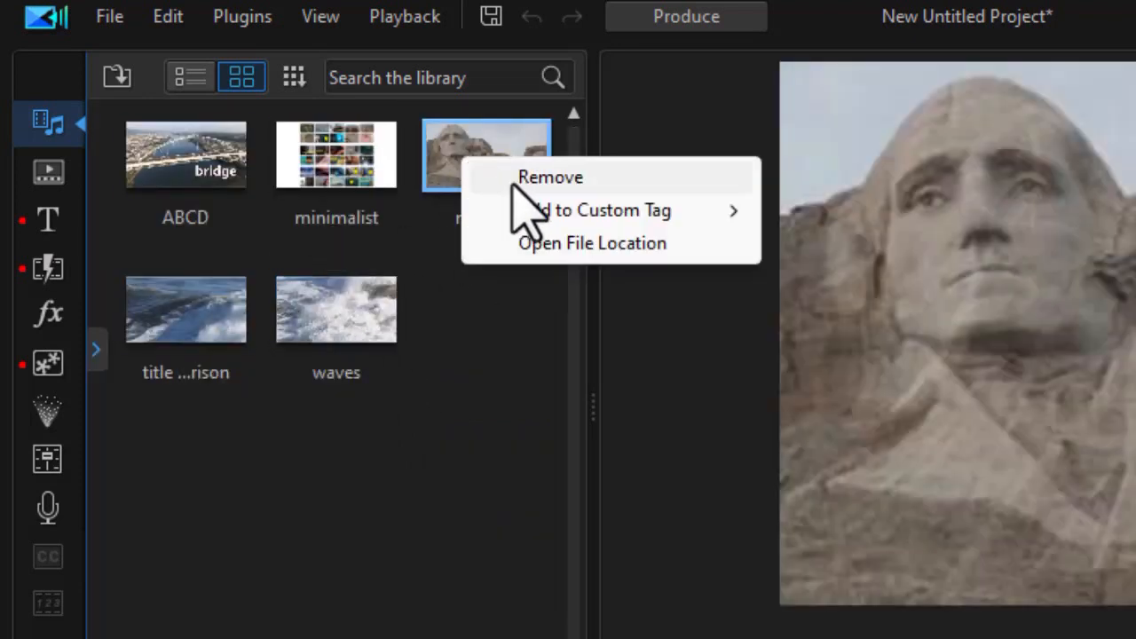
pyautogui.moveTo(652, 213)
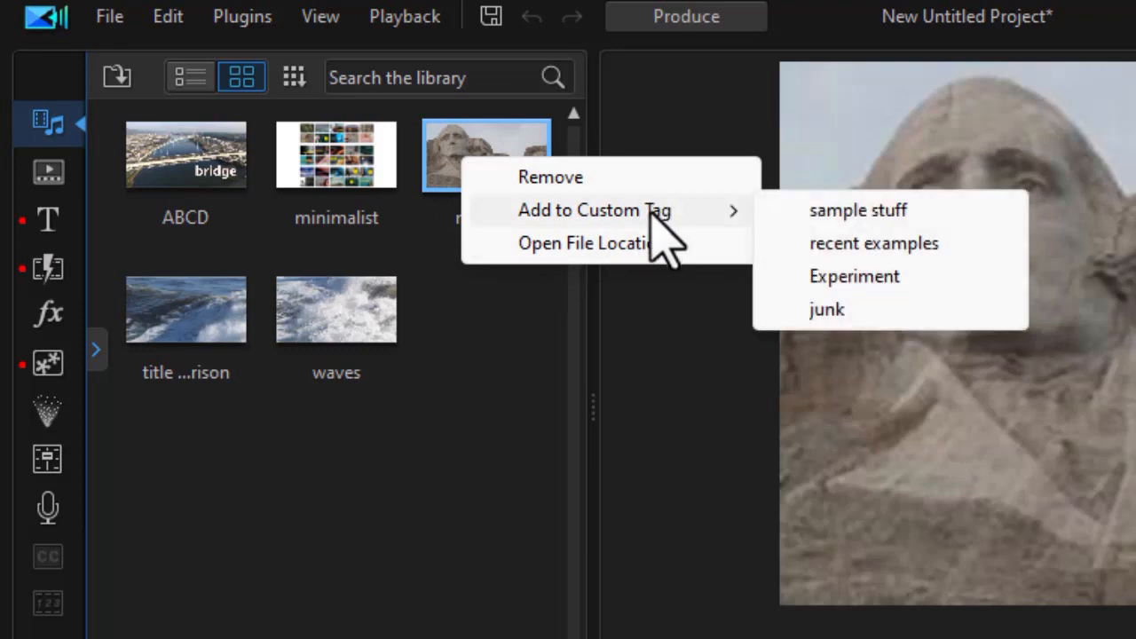
pyautogui.click(825, 309)
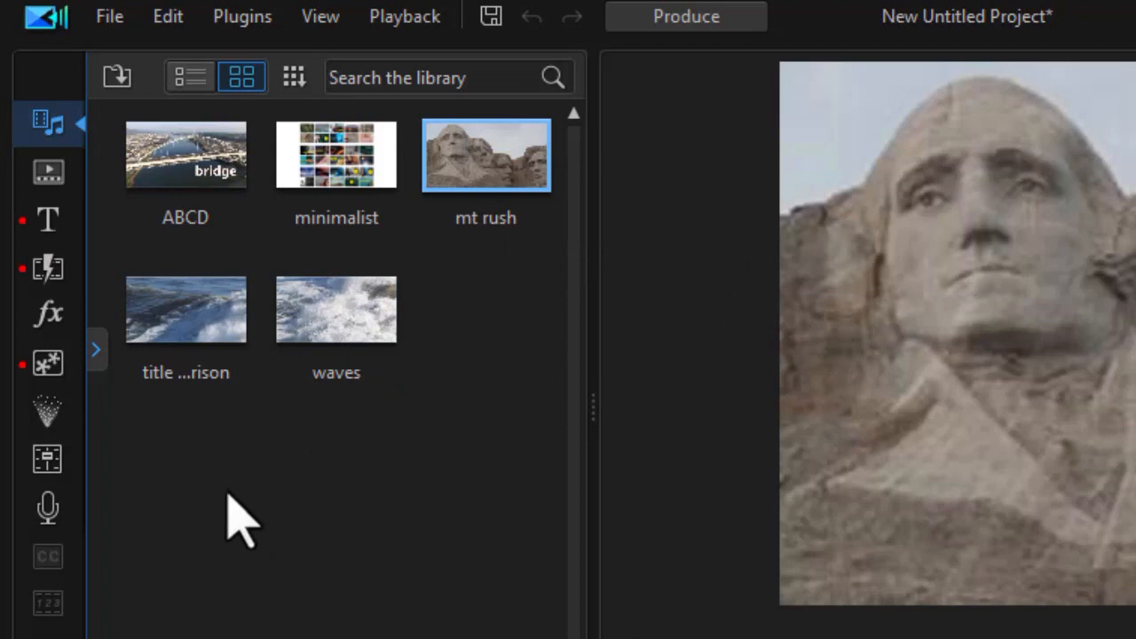
# - View the projects filed under the "junk" tag and return to the full My Projects list
pyautogui.click(96, 349)
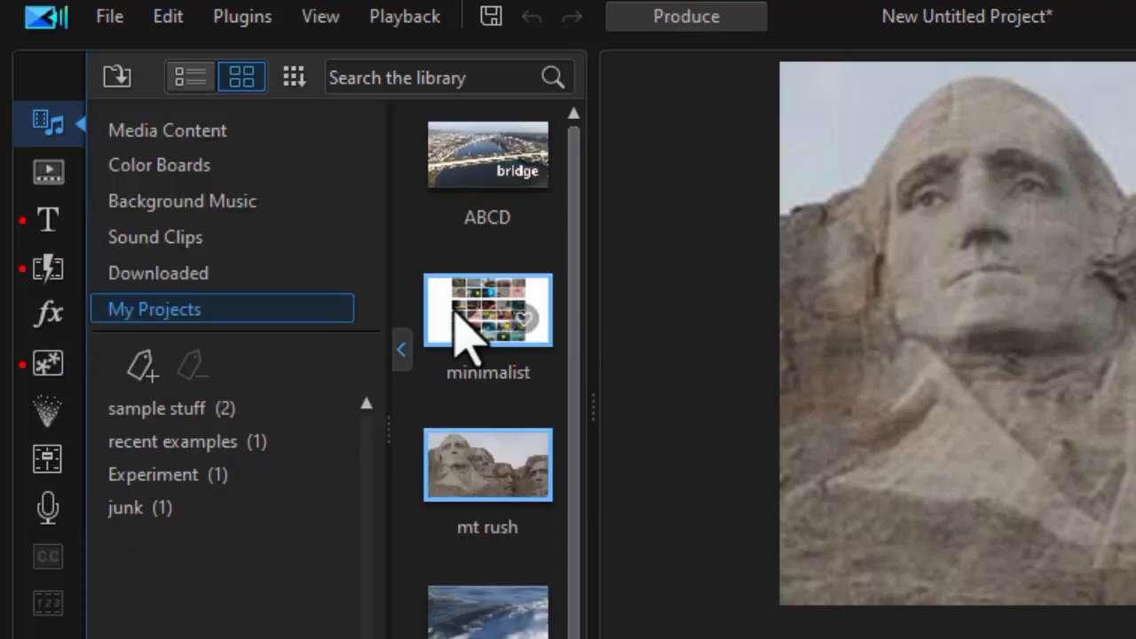
pyautogui.click(169, 507)
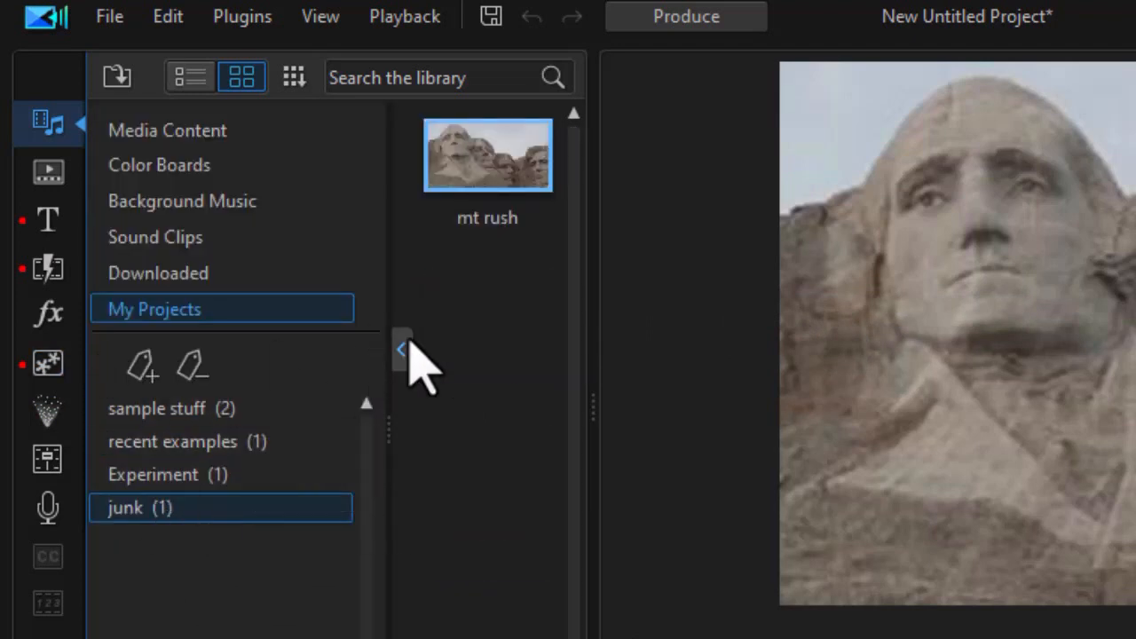
pyautogui.click(400, 350)
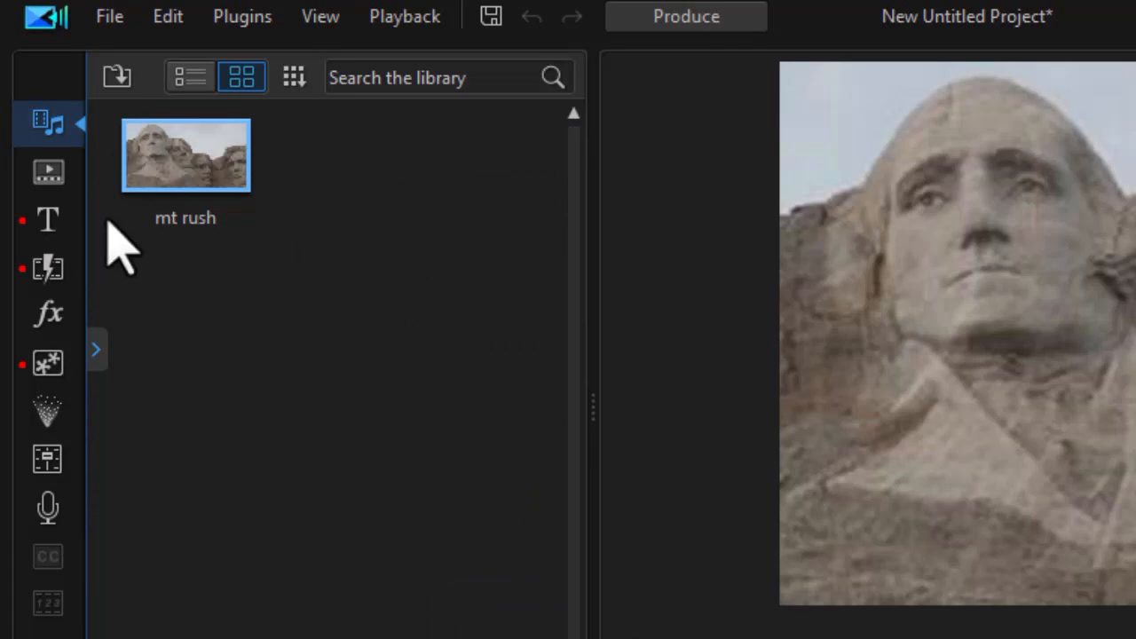
pyautogui.click(97, 354)
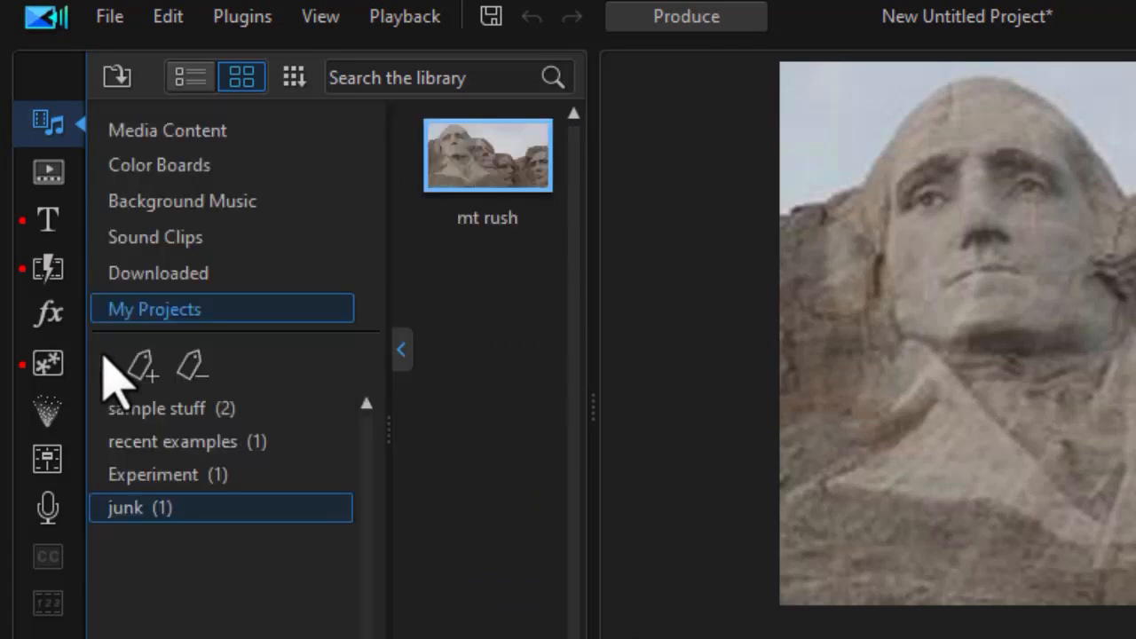
pyautogui.click(259, 313)
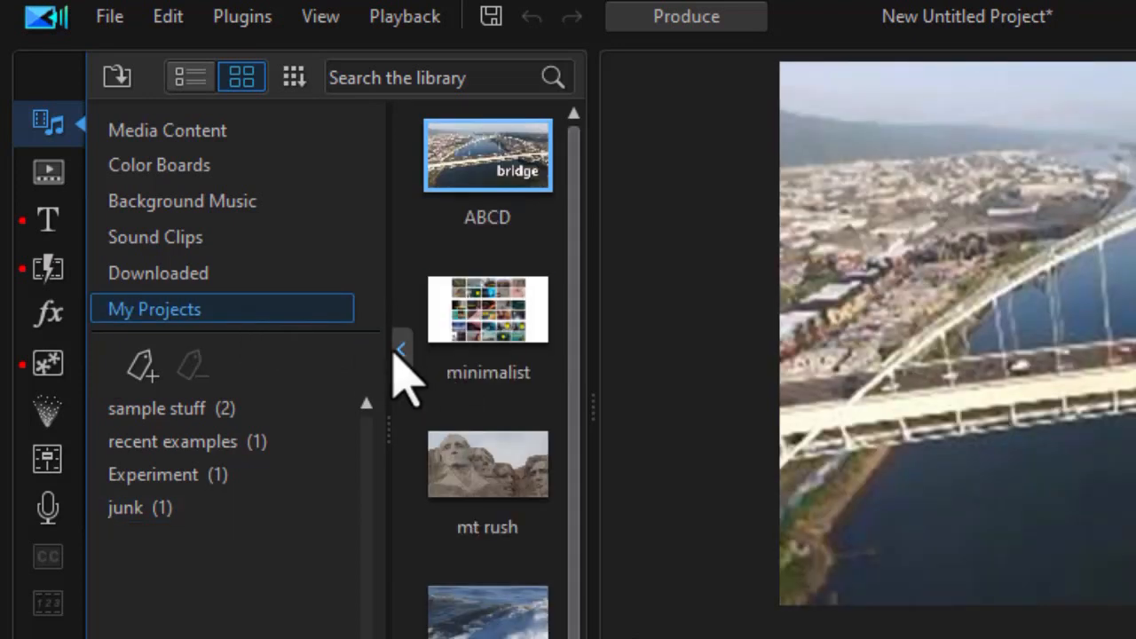
pyautogui.click(398, 349)
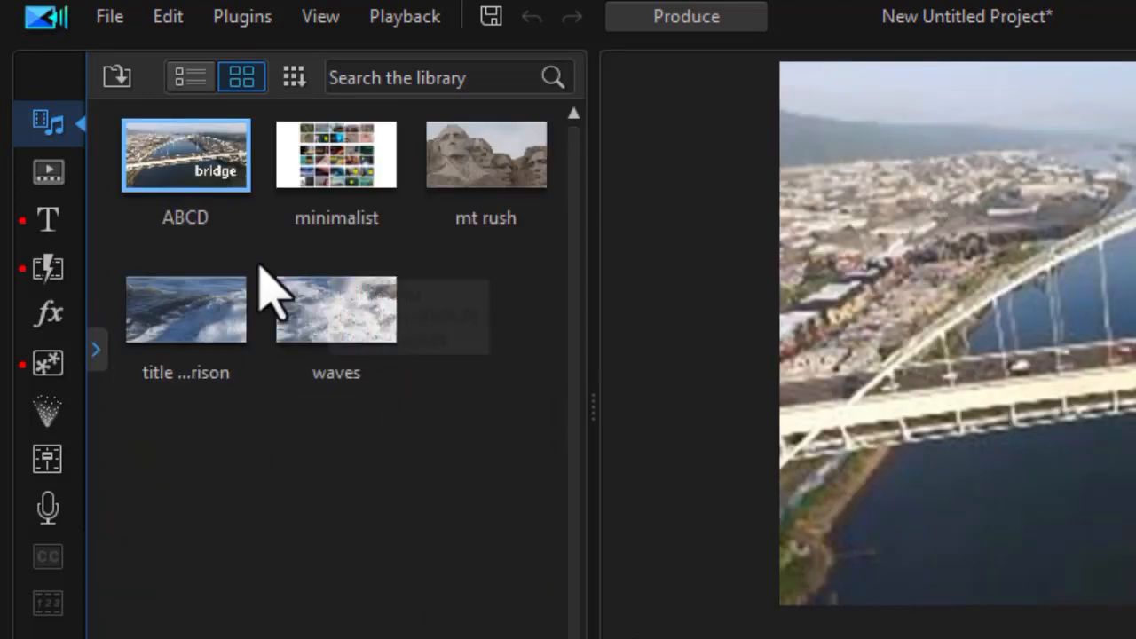
# - Delete the custom tag "junk" from the library and confirm the deletion
pyautogui.click(96, 351)
pyautogui.click(173, 509)
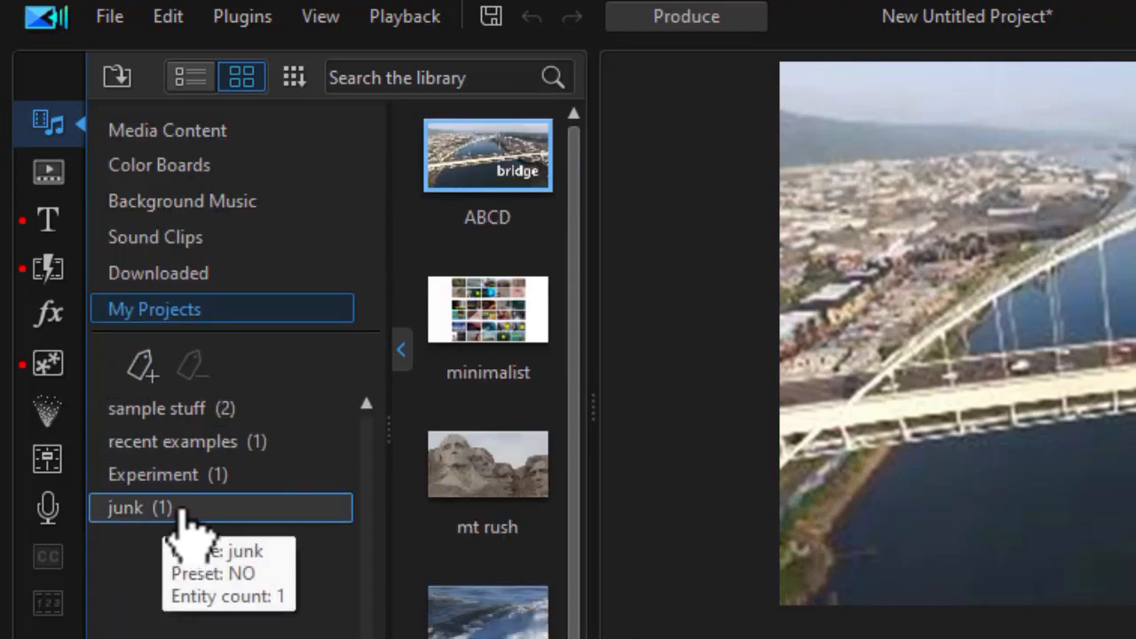
pyautogui.rightClick(181, 513)
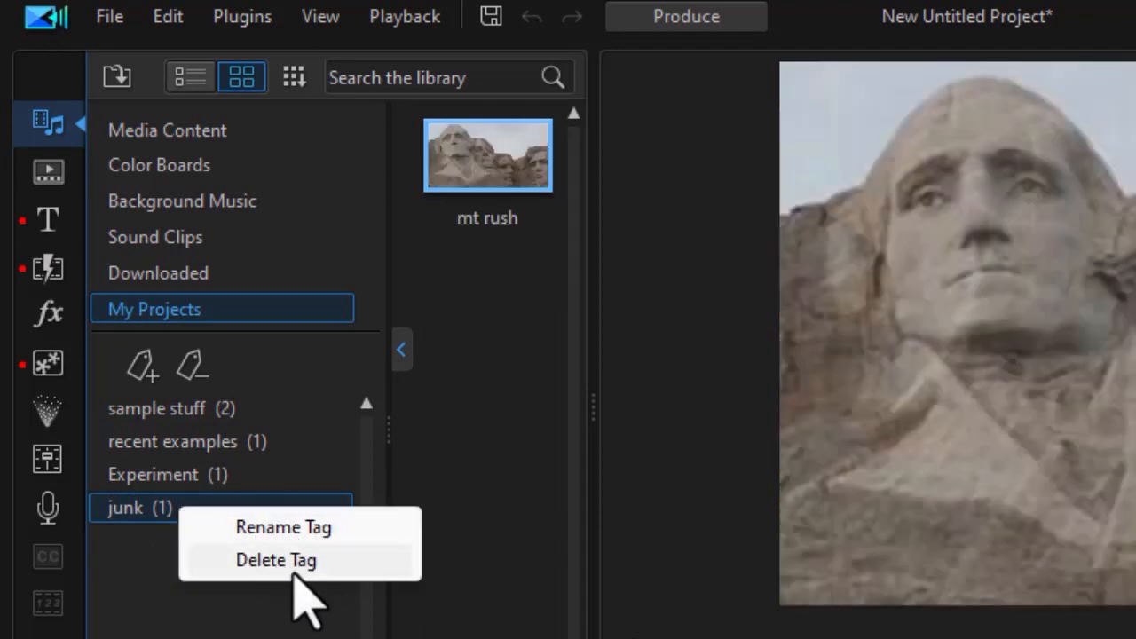
pyautogui.click(288, 561)
pyautogui.click(994, 616)
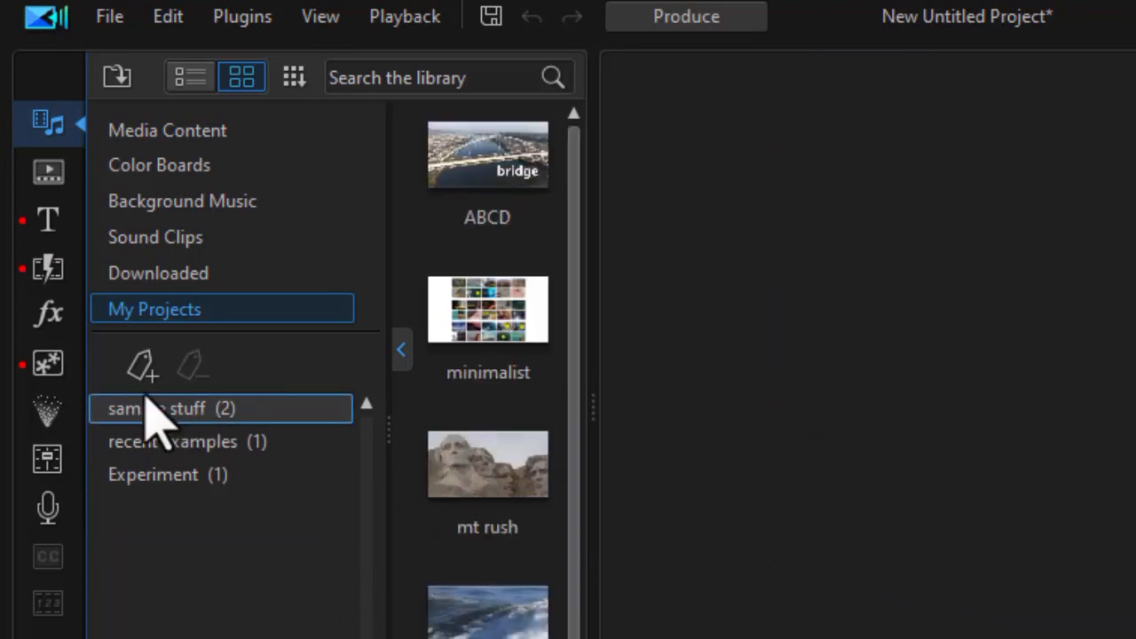
# - Hide the library's explorer view and insert the "mt rush" project at the start of track 1 in the timeline
pyautogui.click(401, 351)
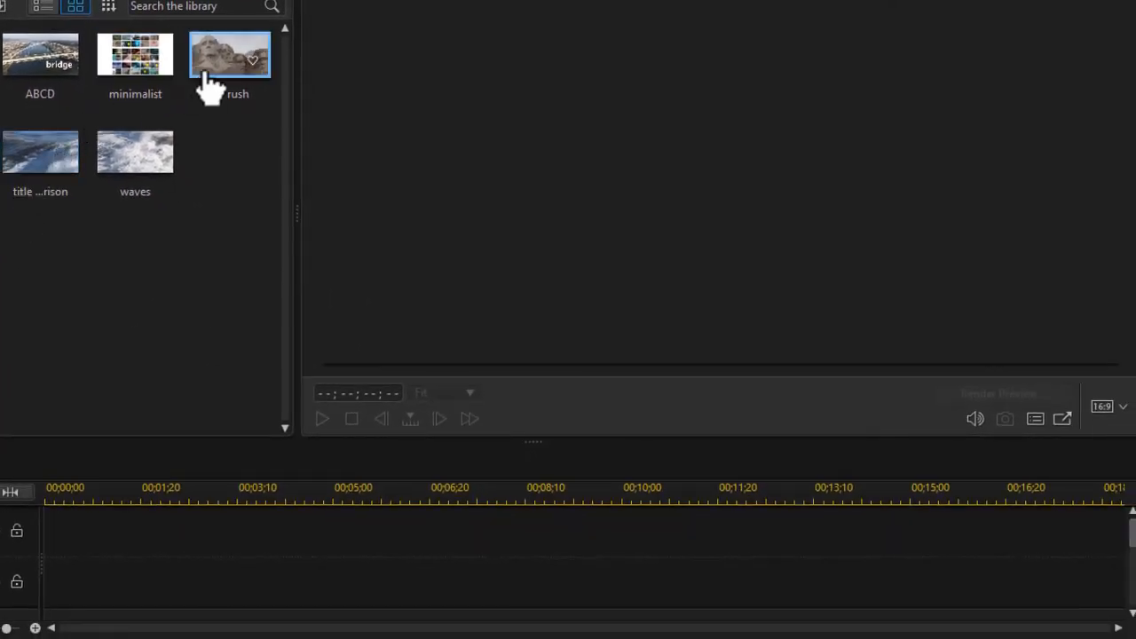
pyautogui.moveTo(228, 71); pyautogui.dragTo(27, 577)
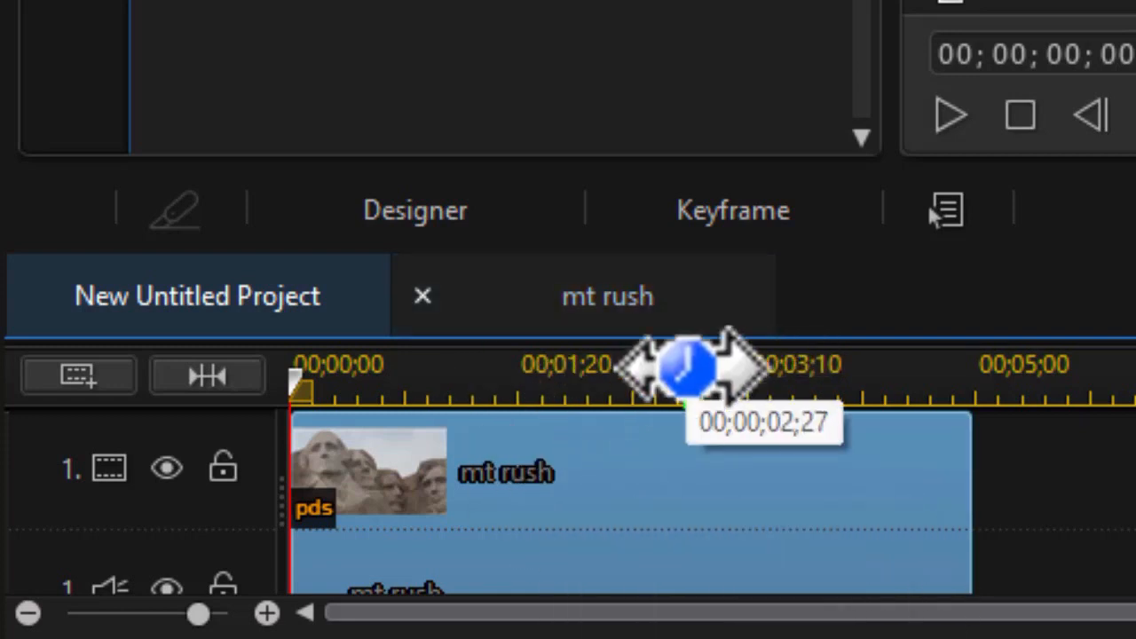
# - Open the nested "mt rush" timeline, enlarge the timeline area to see its tracks, and preview its playback
pyautogui.click(653, 309)
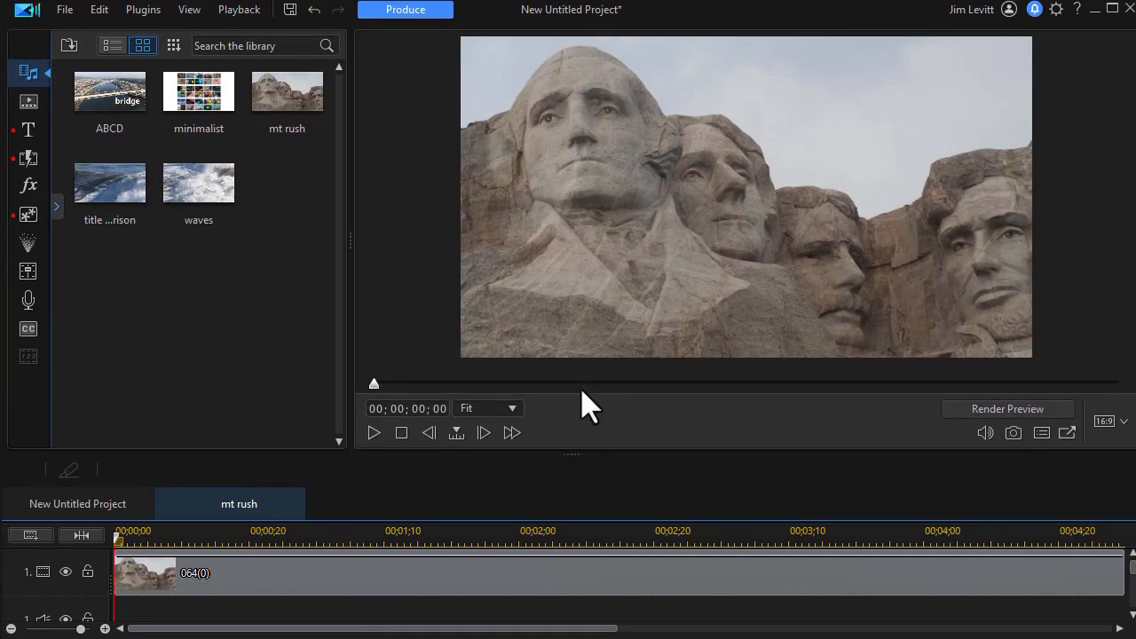
pyautogui.moveTo(576, 456); pyautogui.dragTo(583, 344)
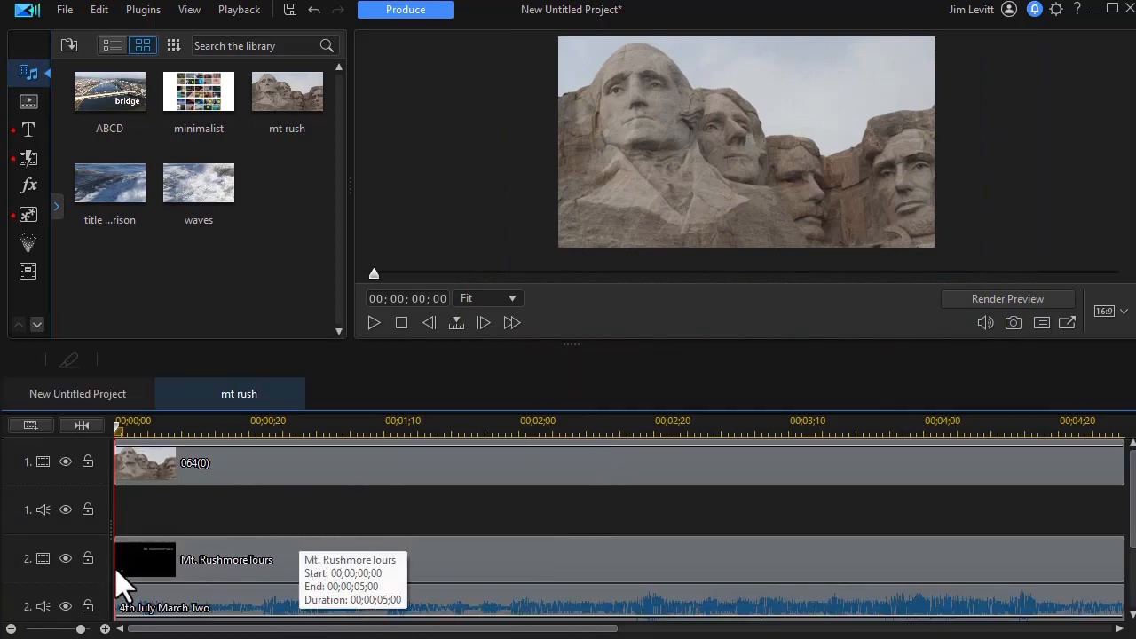
pyautogui.click(374, 323)
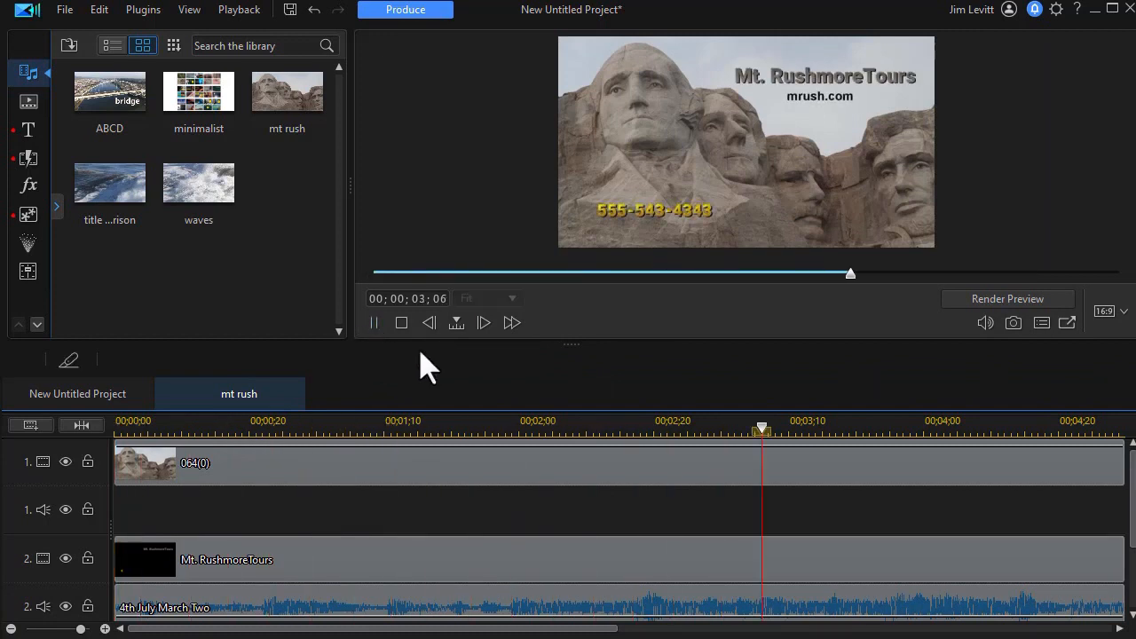
pyautogui.click(373, 323)
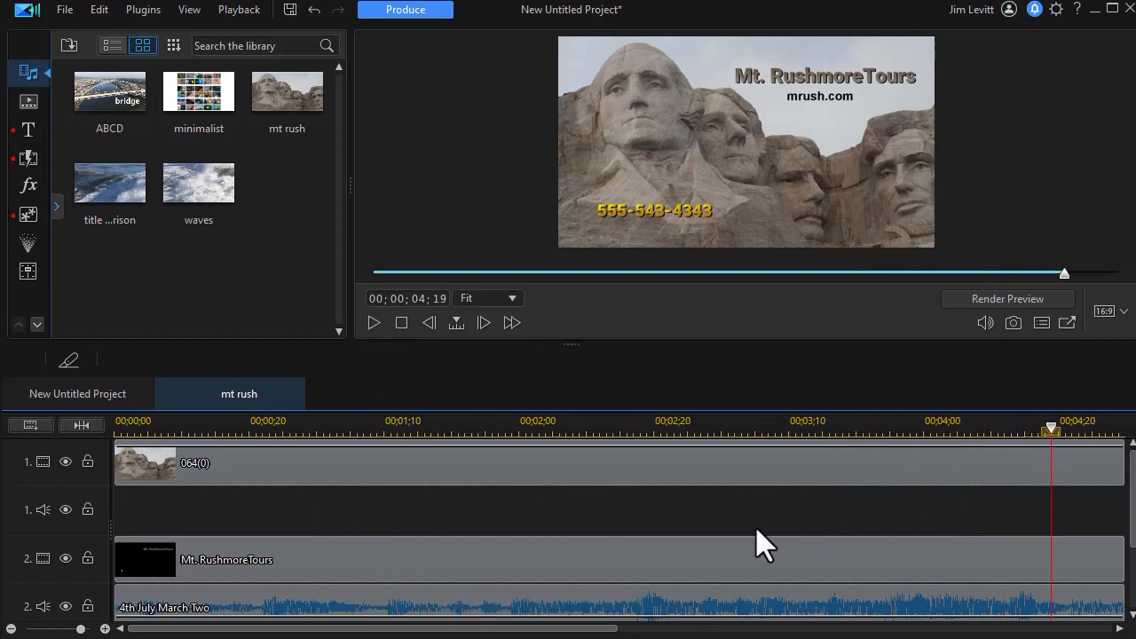
pyautogui.moveTo(540, 629); pyautogui.dragTo(748, 632)
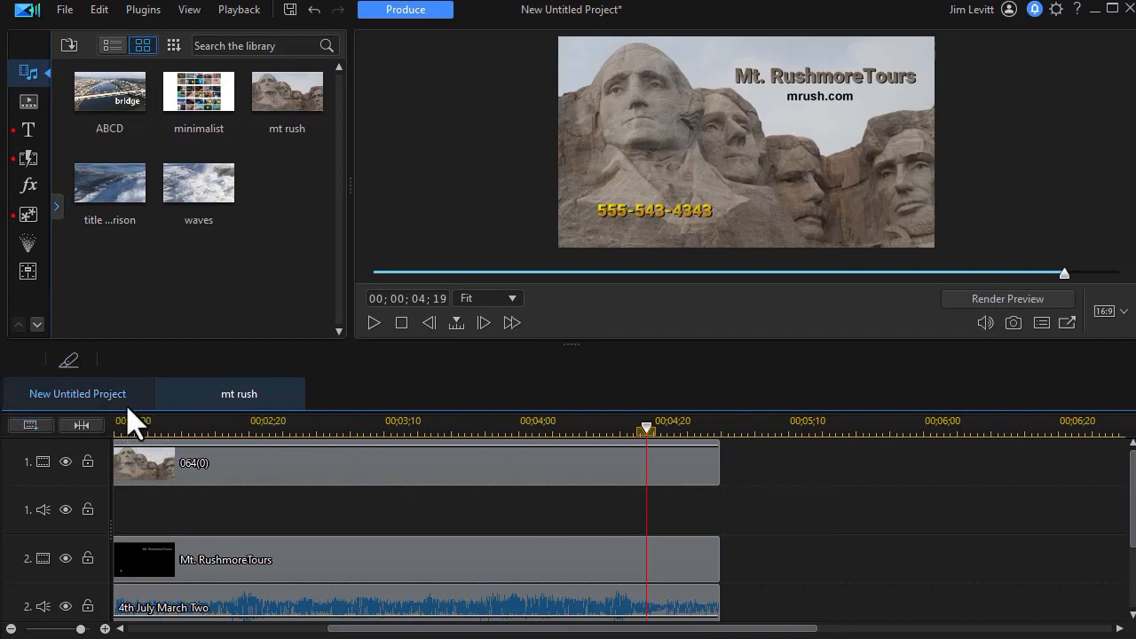
# - Return to the main project timeline and place 00006.MTS from Media Content directly after the "mt rush" clip on track 1
pyautogui.click(80, 391)
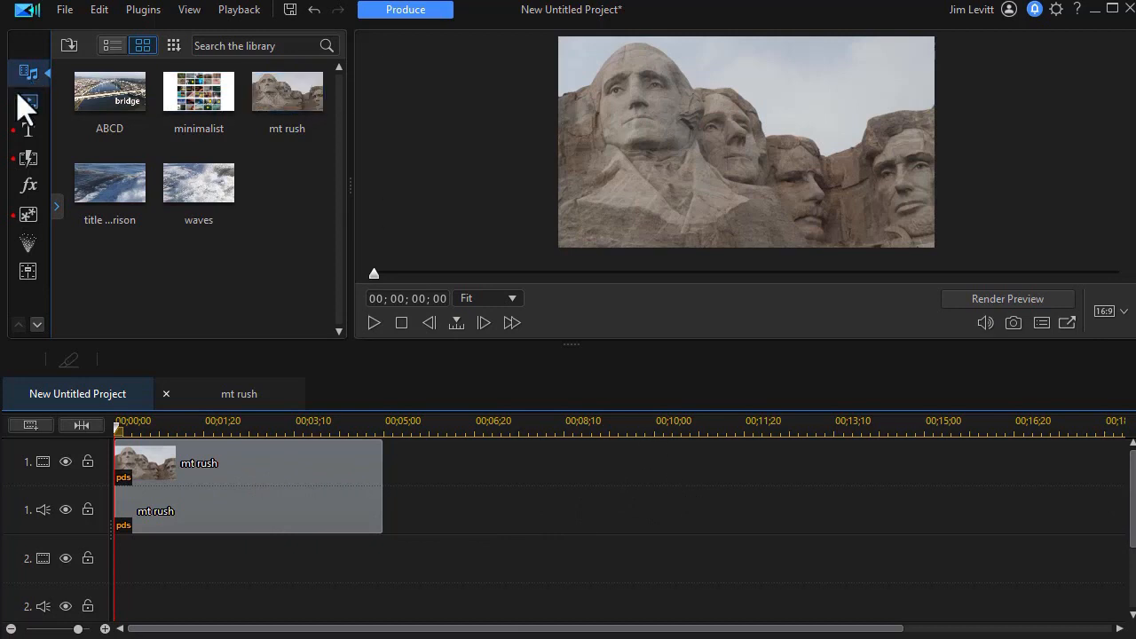
pyautogui.click(57, 207)
pyautogui.click(100, 78)
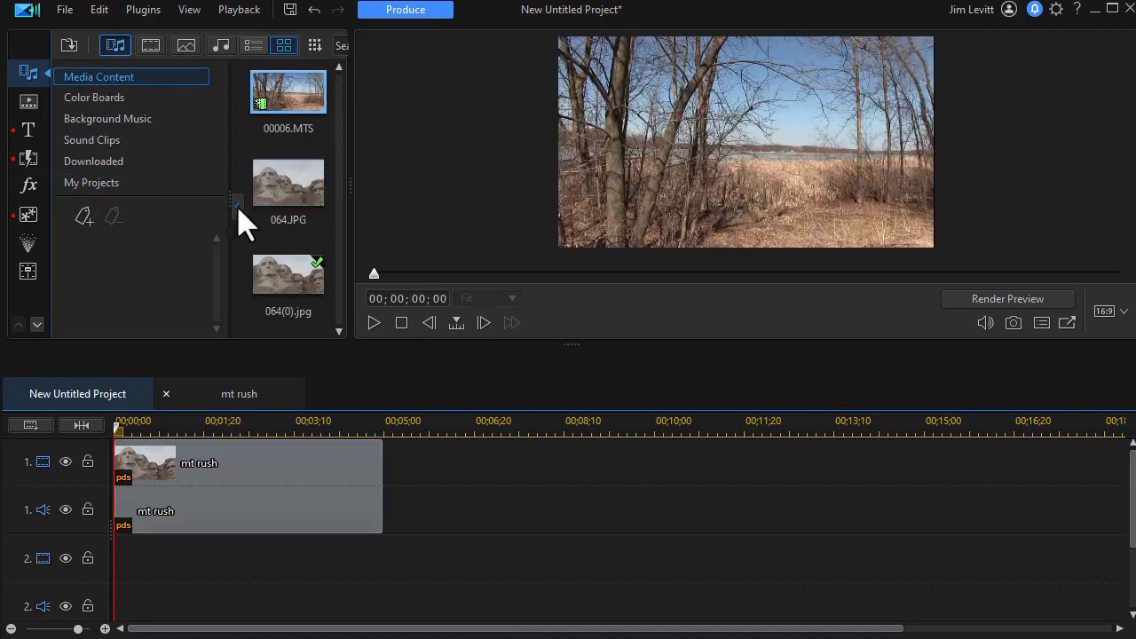
pyautogui.click(236, 207)
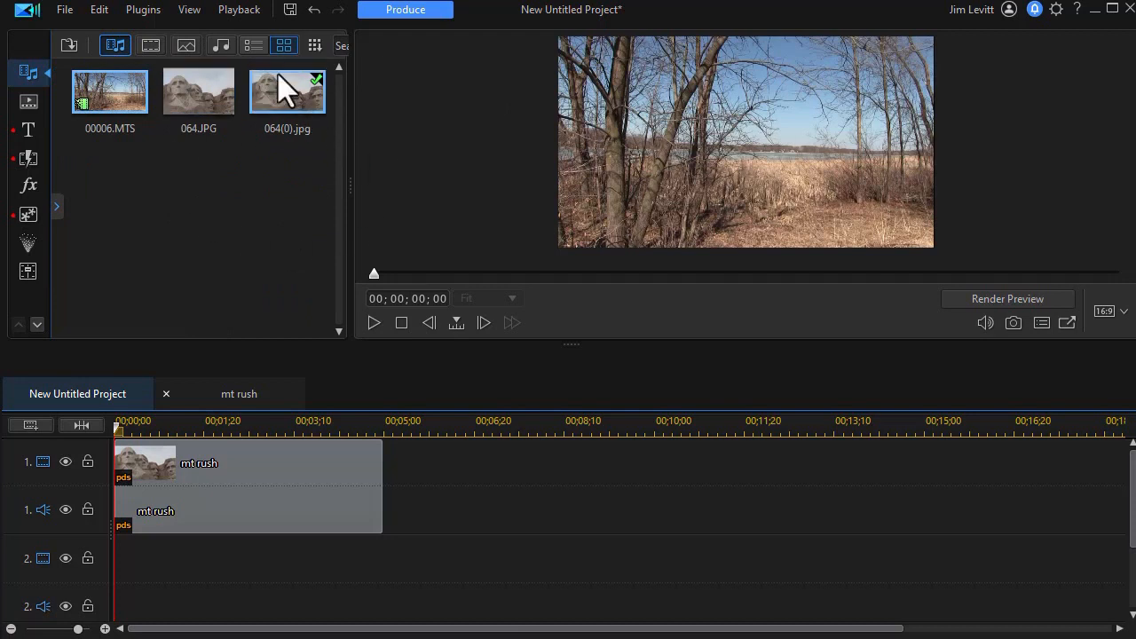
pyautogui.moveTo(116, 105)
pyautogui.mouseDown()
pyautogui.moveTo(375, 306)
pyautogui.moveTo(438, 458)
pyautogui.moveTo(388, 480)
pyautogui.mouseUp()
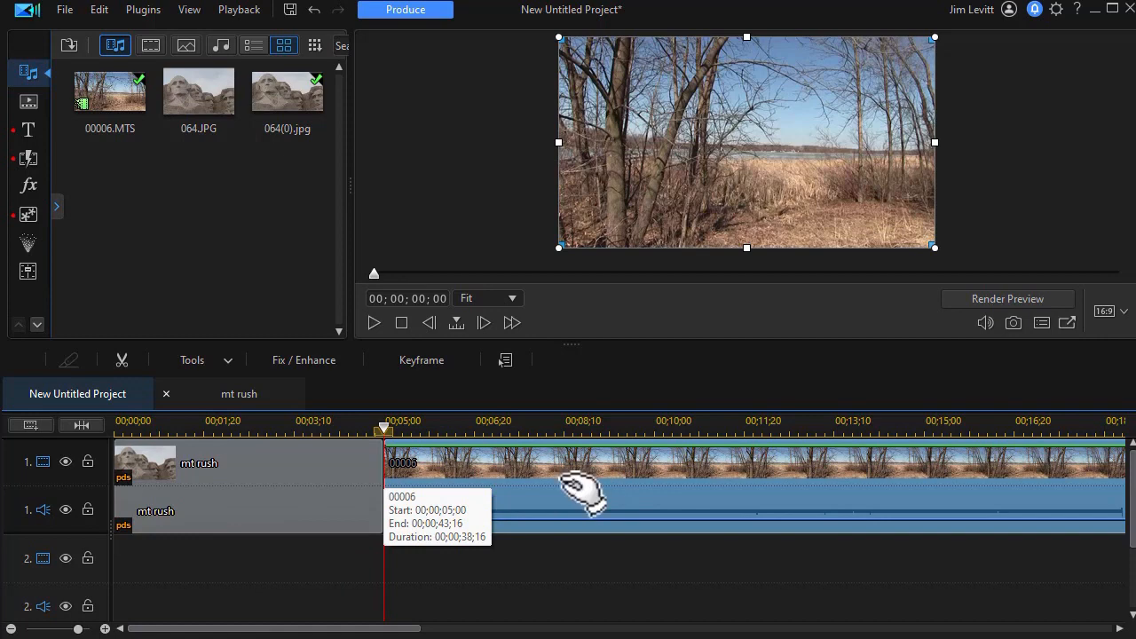
# - Delete both the "mt rush" and 00006 clips from the main timeline
pyautogui.moveTo(521, 560); pyautogui.dragTo(286, 465)
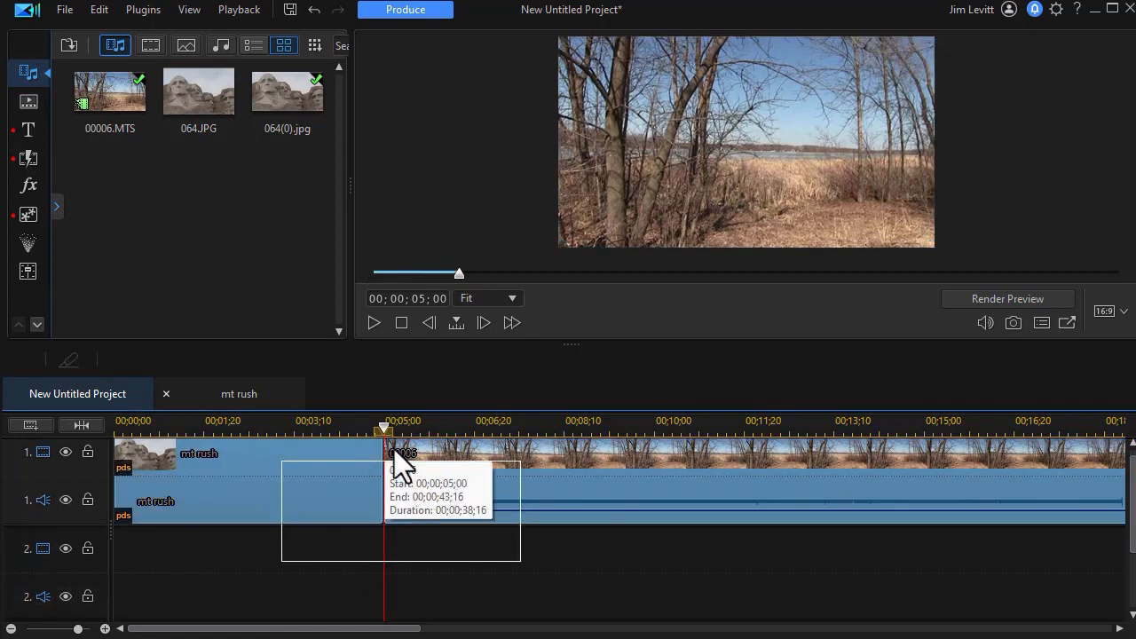
pyautogui.press('Delete')
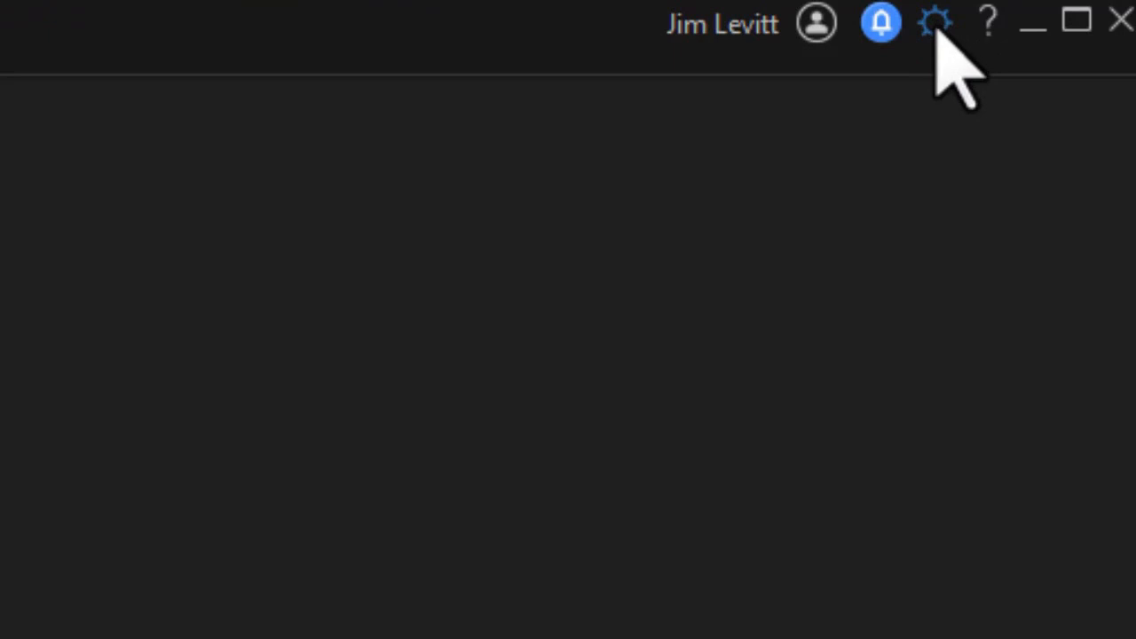
# - Set the default insert project behavior in the editing preferences to As Expanded Project and save the change
pyautogui.click(939, 26)
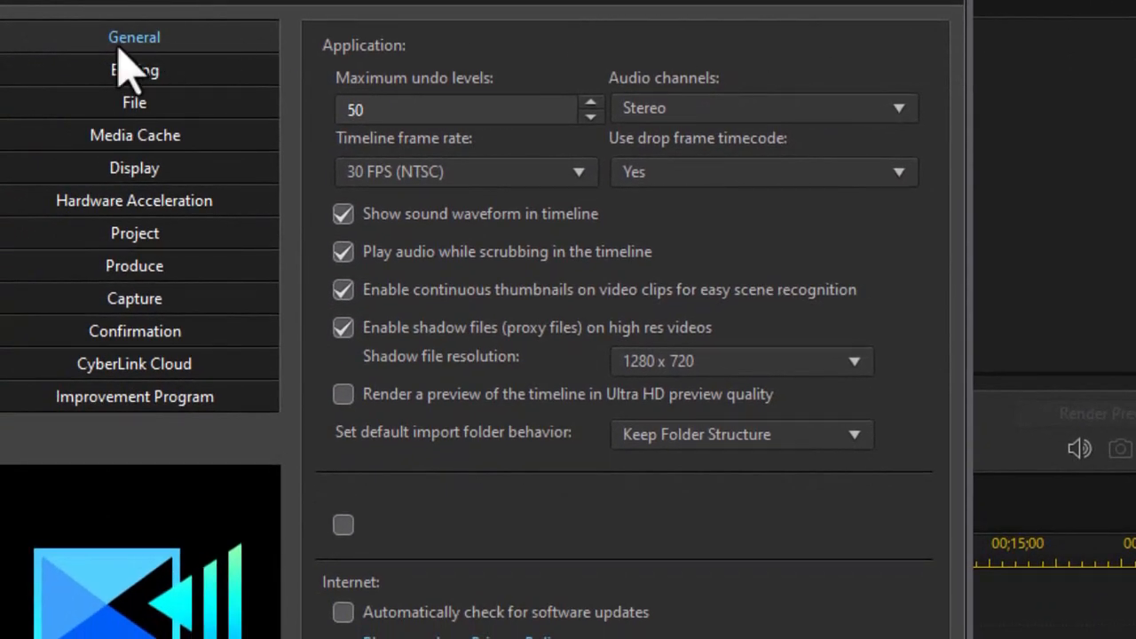
pyautogui.click(125, 78)
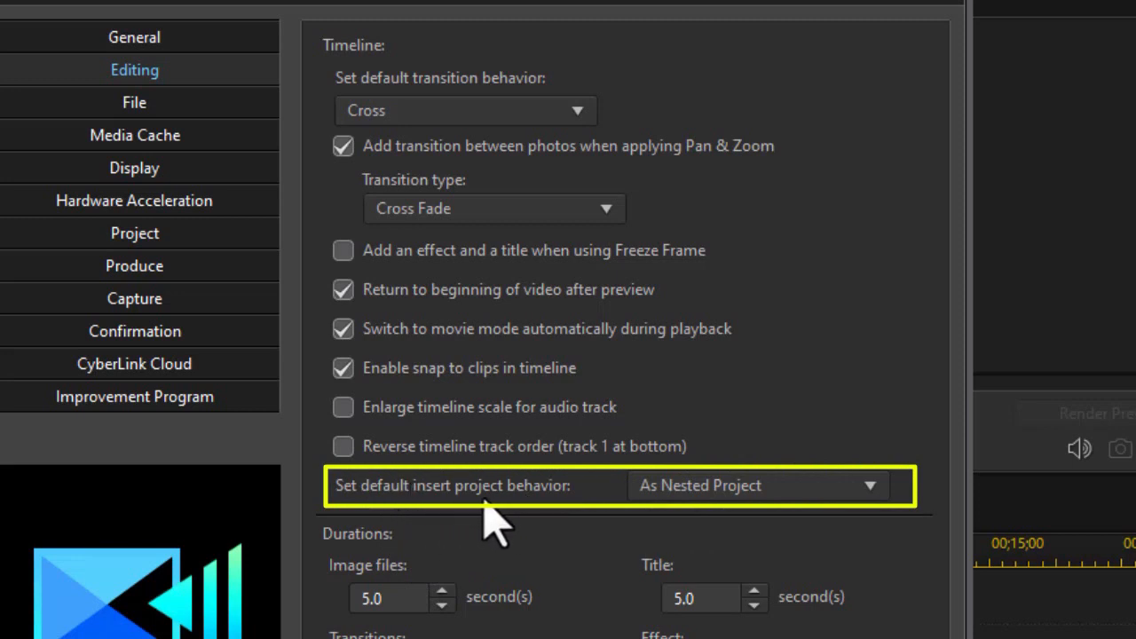
pyautogui.click(871, 488)
pyautogui.click(814, 558)
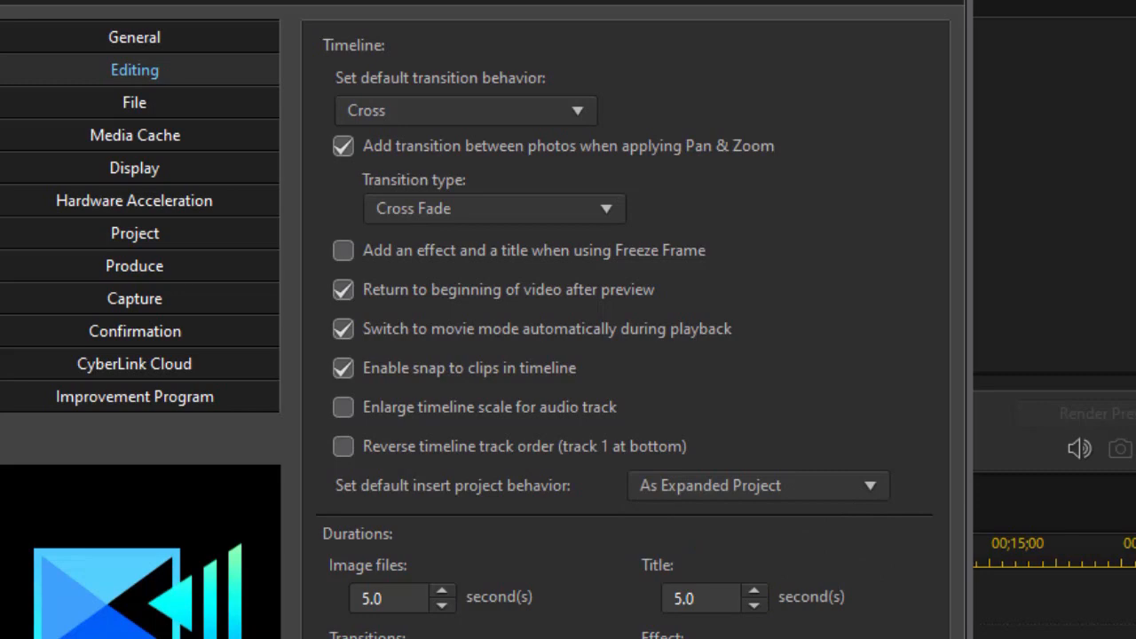
pyautogui.click(763, 638)
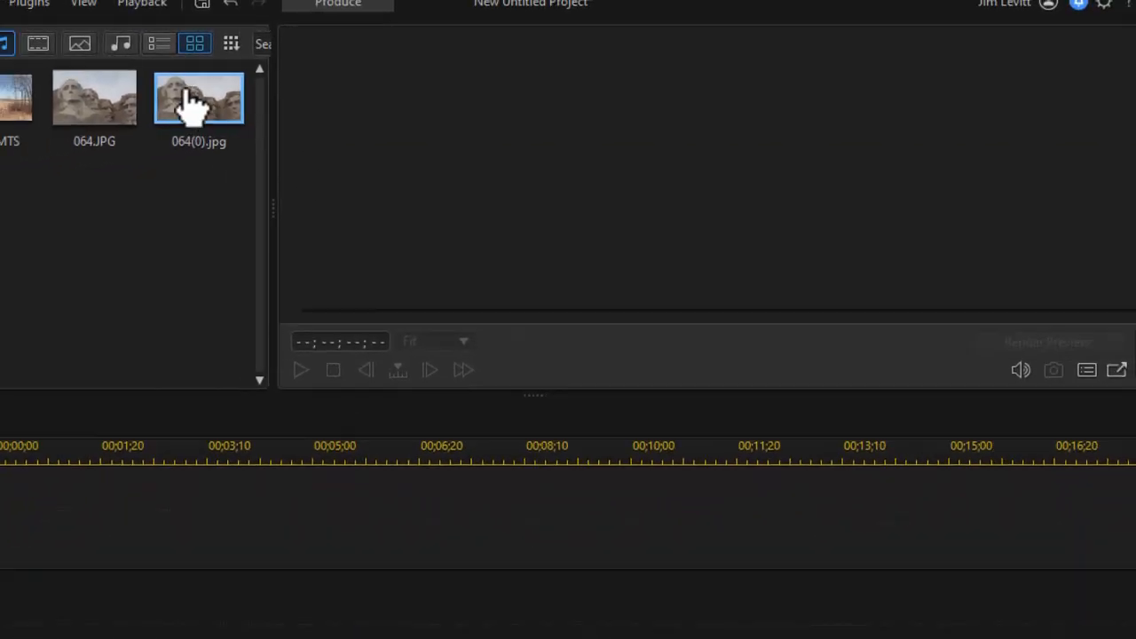
# - Show the My Projects library, hide its explorer view, and insert the "mt rush" project at the start of track 1
pyautogui.click(56, 207)
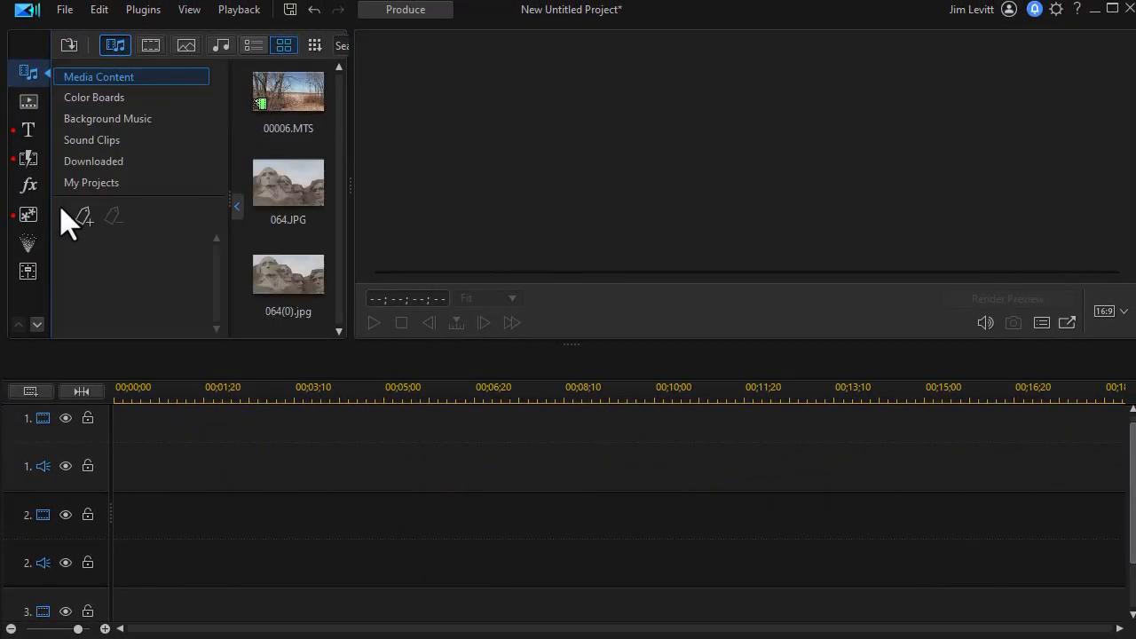
pyautogui.click(103, 183)
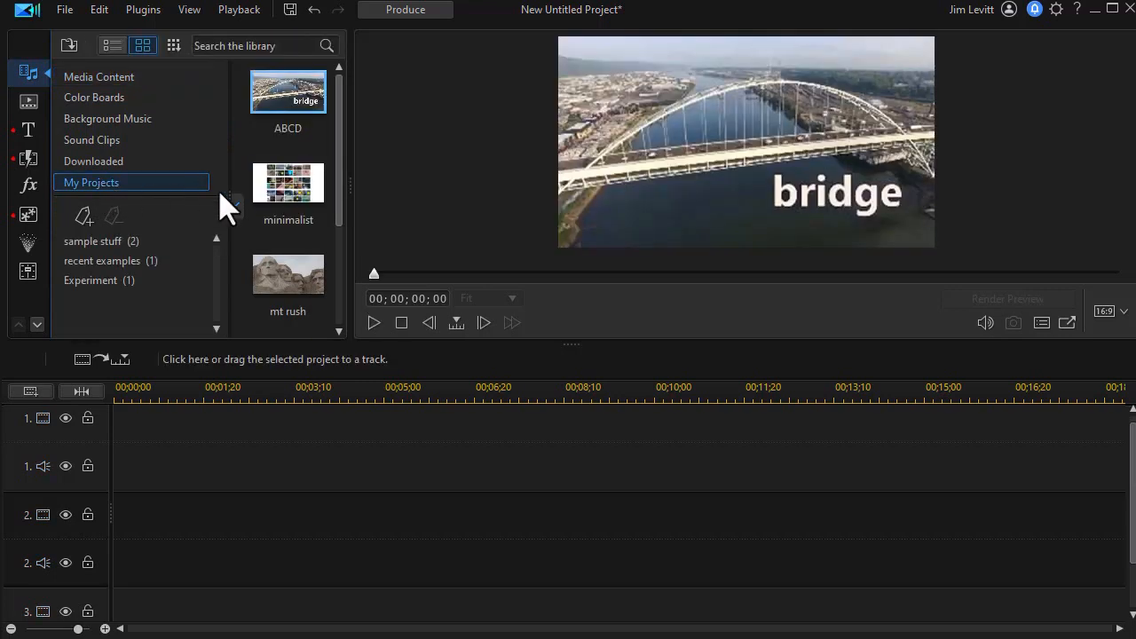
pyautogui.click(233, 207)
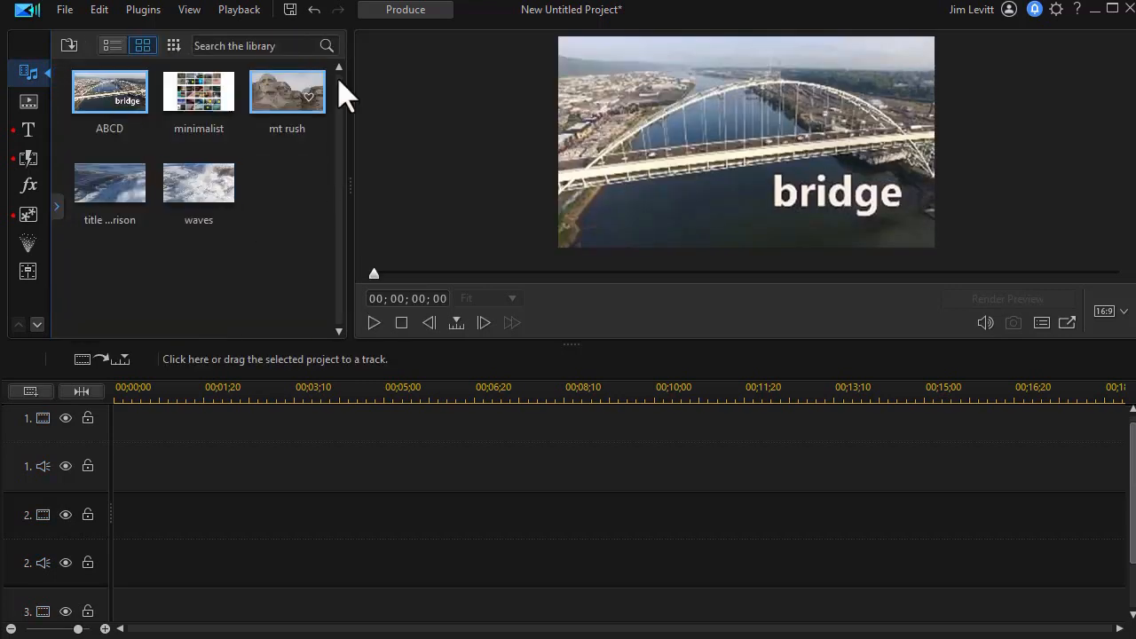
pyautogui.moveTo(304, 101); pyautogui.dragTo(101, 464)
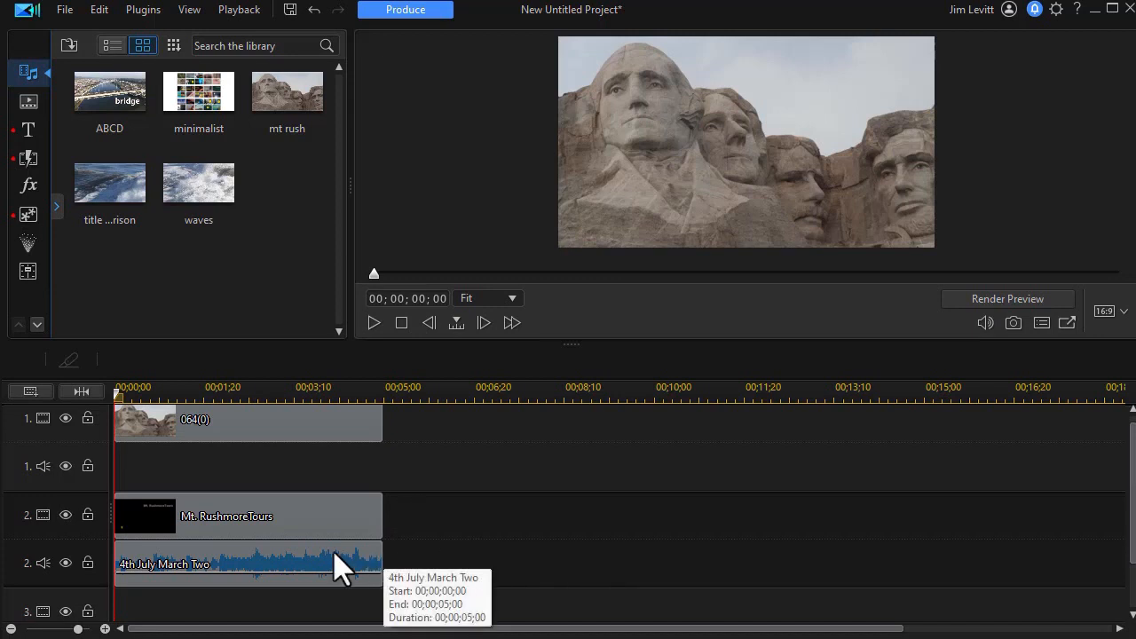
# - Extend the "4th July March Two" audio clip on track 2 to about 00;00;07;19 and fade out its end with volume keyframes
pyautogui.click(371, 568)
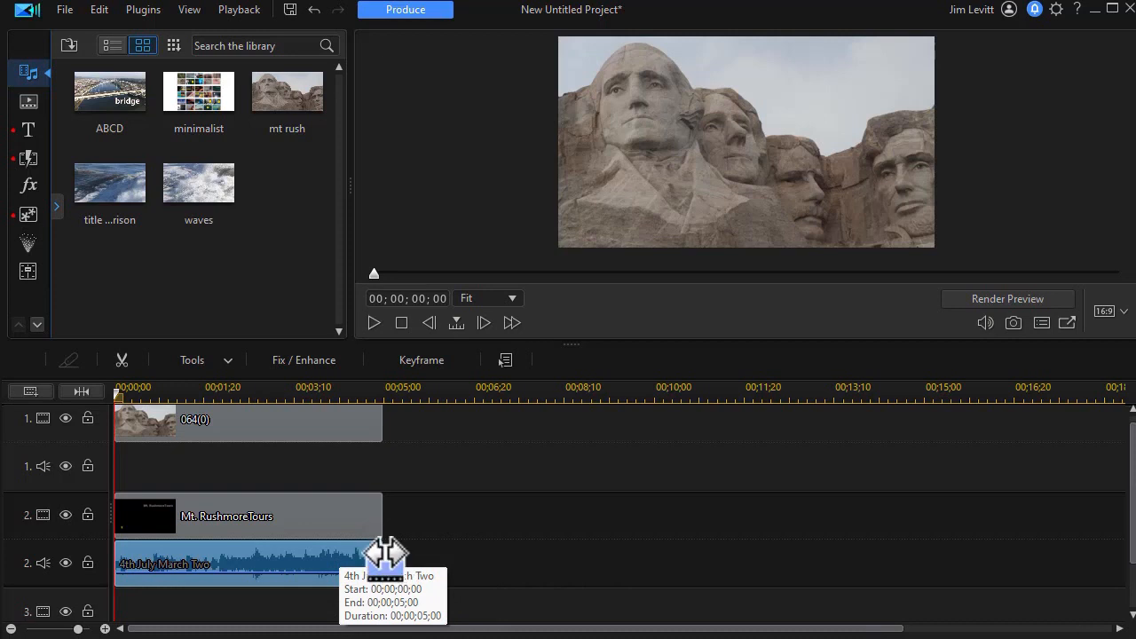
pyautogui.click(417, 568)
pyautogui.moveTo(382, 575); pyautogui.dragTo(526, 573)
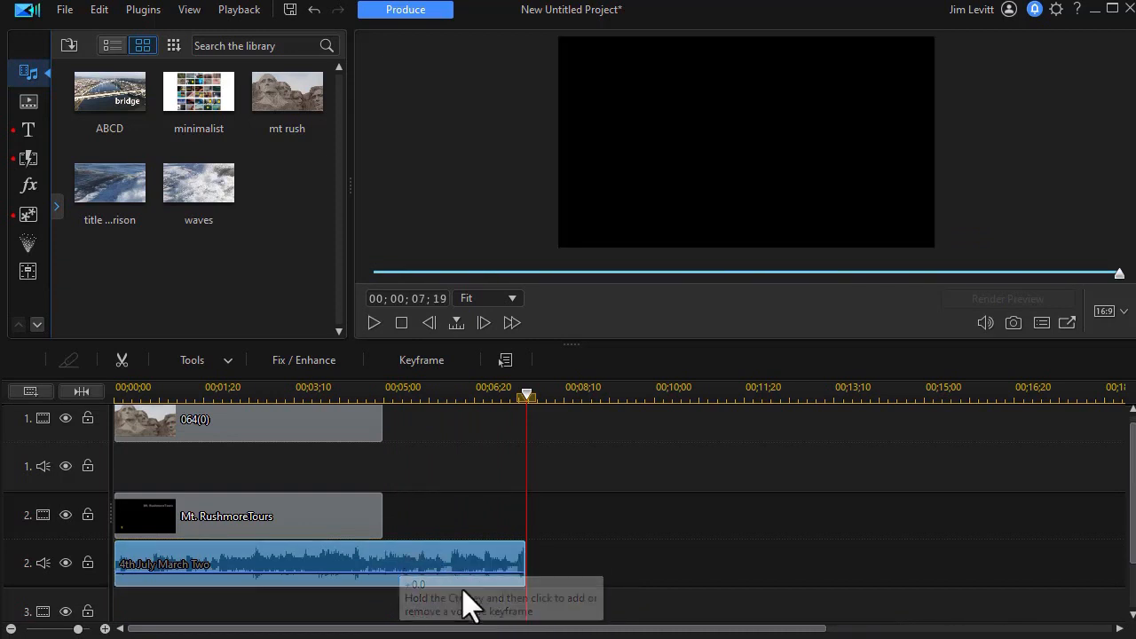
pyautogui.keyDown('ctrl'); pyautogui.click(419, 573); pyautogui.keyUp('ctrl')
pyautogui.moveTo(524, 573); pyautogui.dragTo(524, 583)
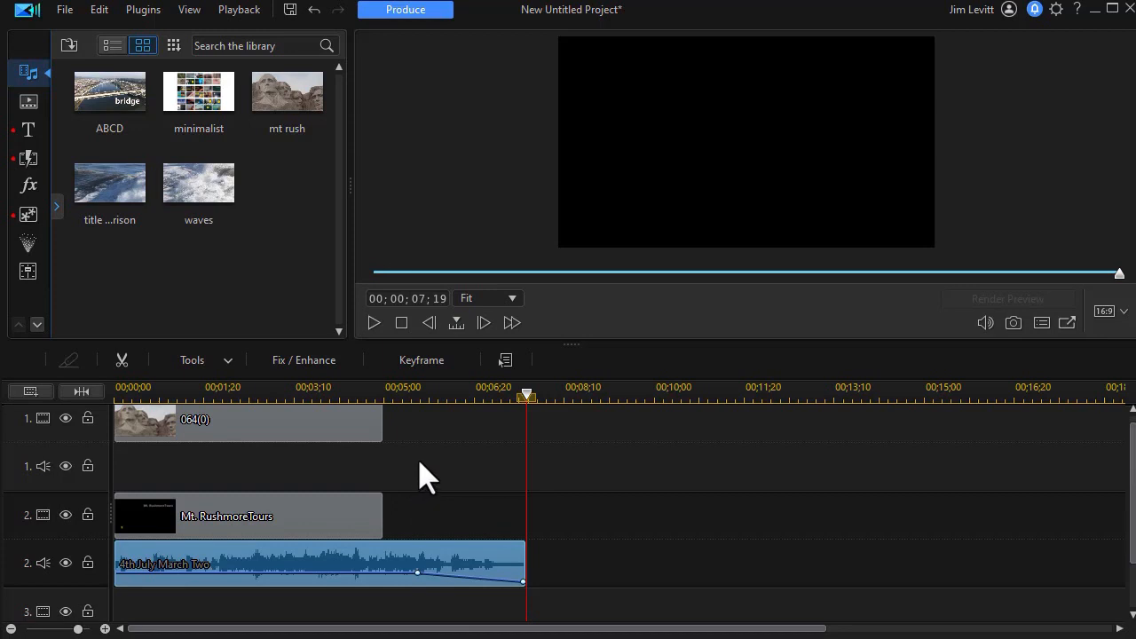
# - Set the default insert project behavior in the editing preferences to As Nested Project and save the change
pyautogui.click(1056, 9)
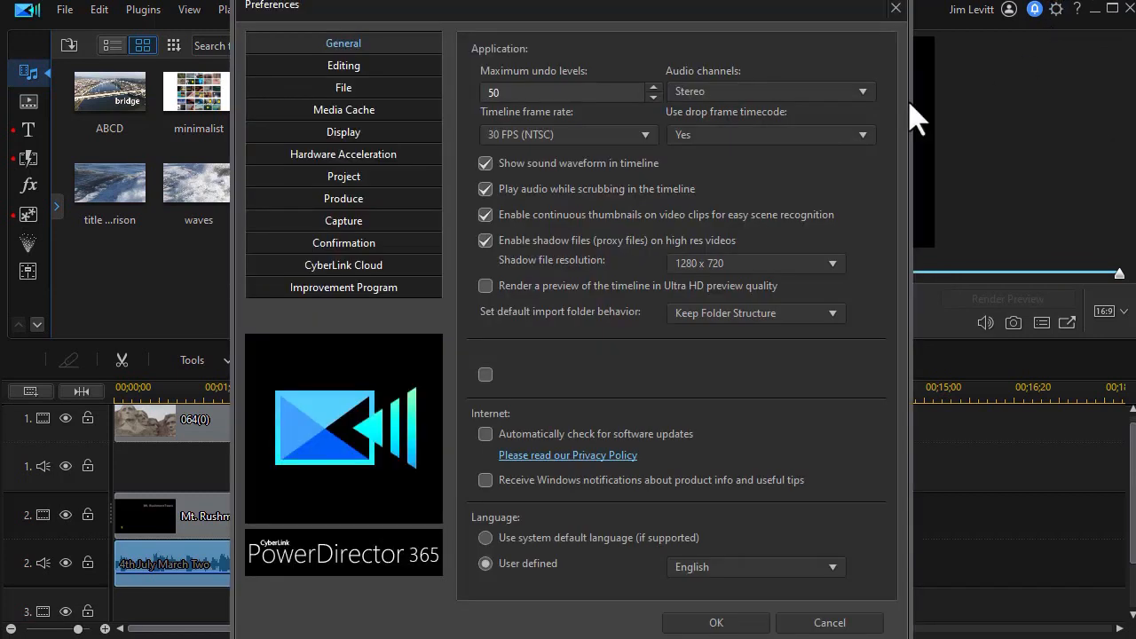
pyautogui.click(366, 67)
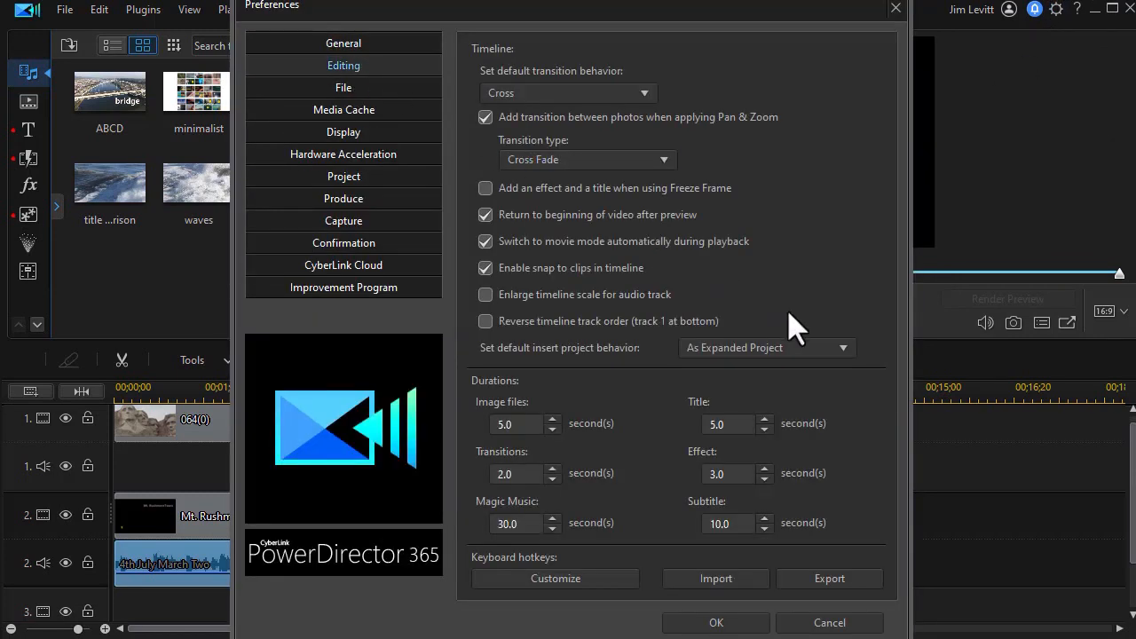
pyautogui.click(811, 348)
pyautogui.click(745, 366)
pyautogui.click(714, 623)
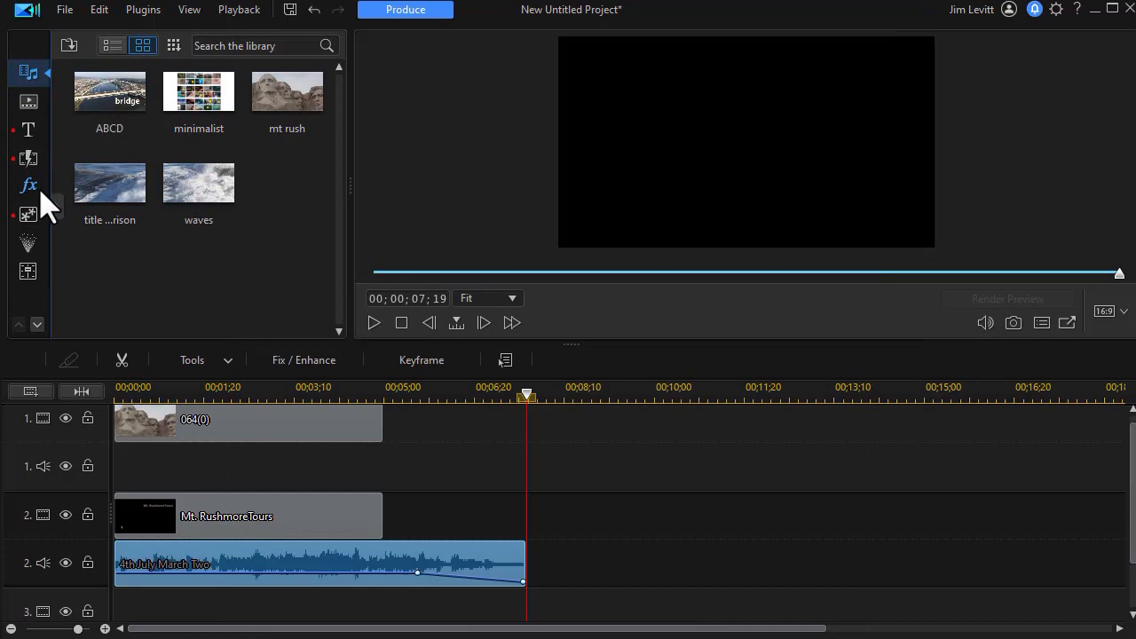
# - Insert the "ABCD" project on track 1 at the point where the extended audio clip ends, and hide the library's explorer view
pyautogui.click(56, 206)
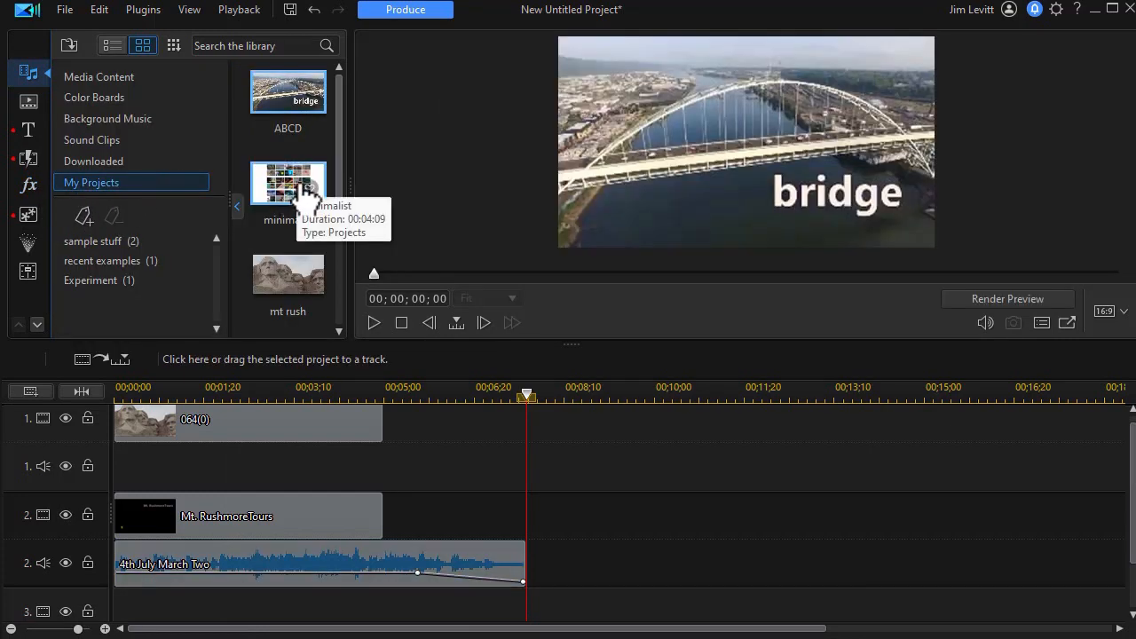
pyautogui.moveTo(300, 89); pyautogui.dragTo(524, 444)
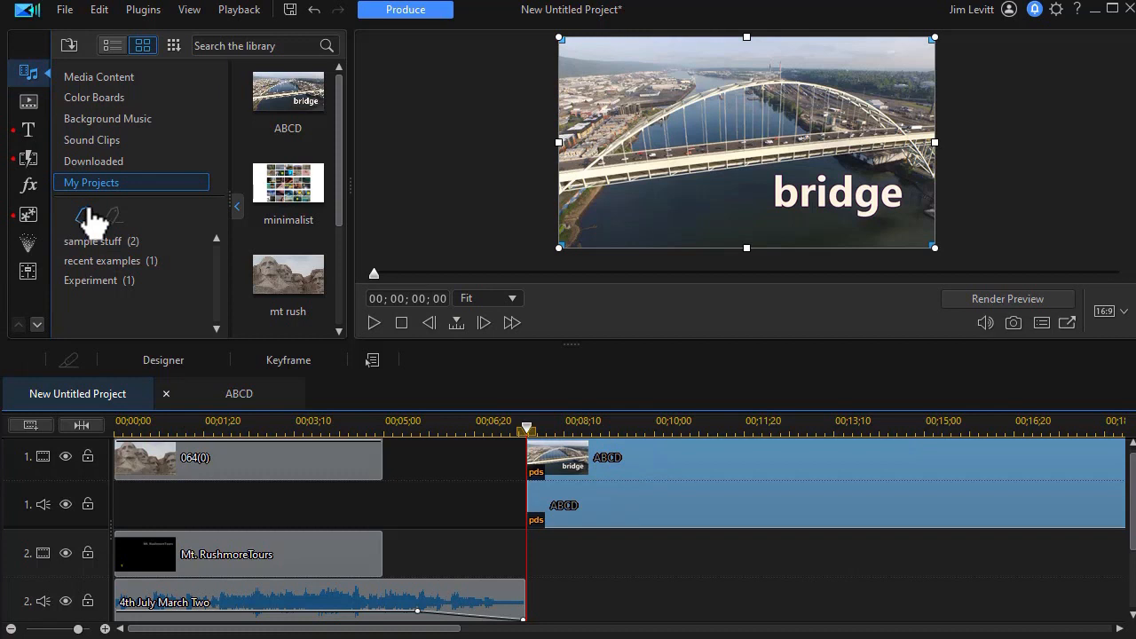
pyautogui.click(236, 206)
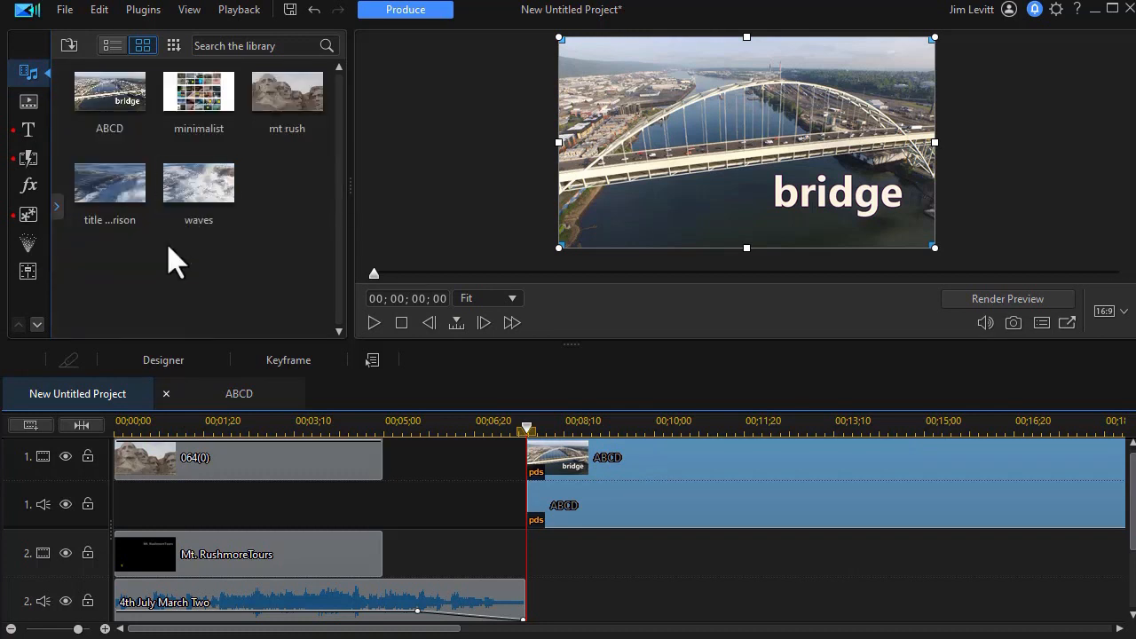